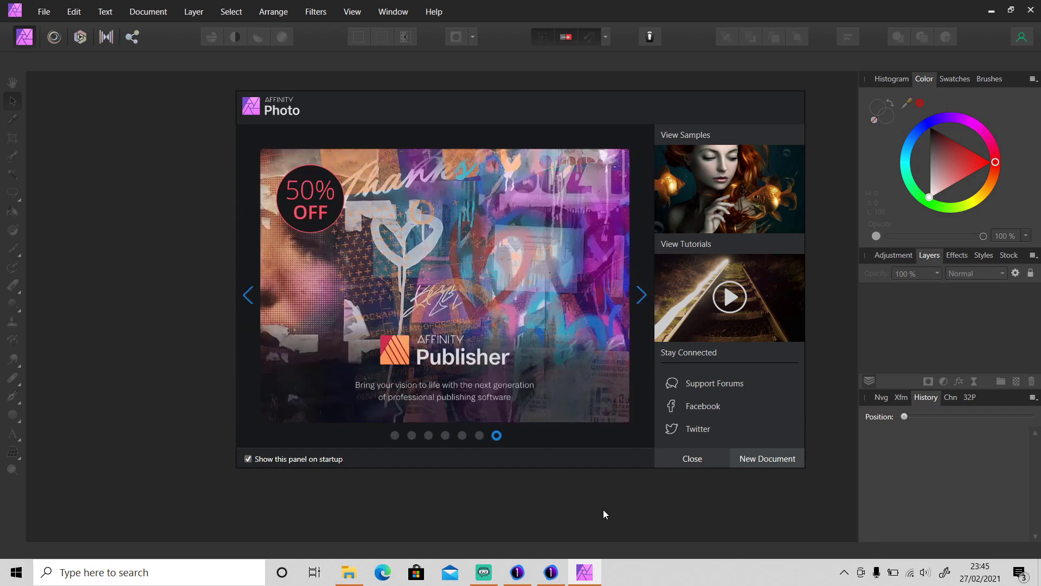
In Capture One, dismiss the Resource Hub offer, compare before/after, and send DSC_0105.JPG to Affinity Photo.
left_click(509, 580)
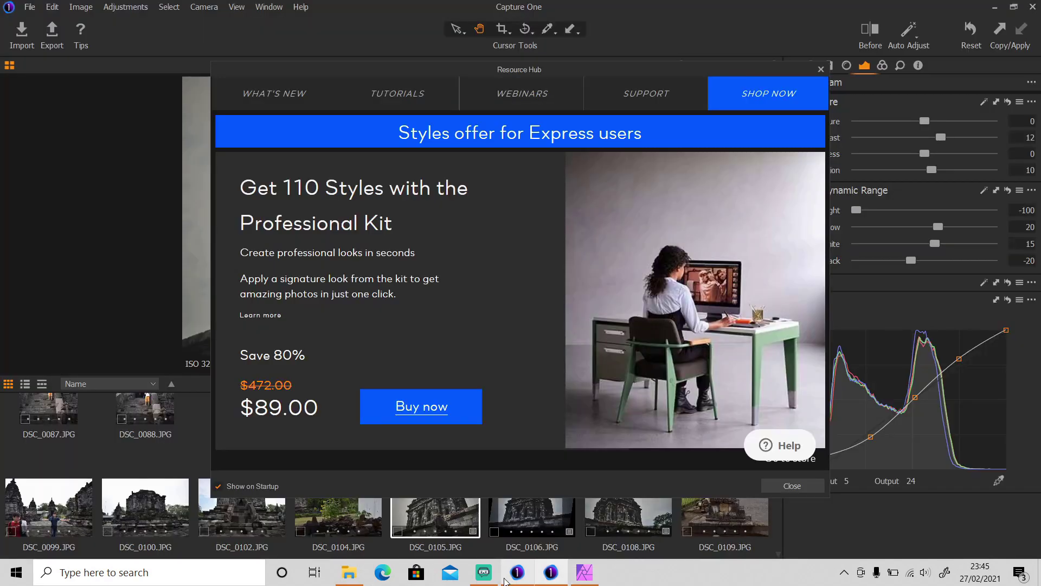
left_click(791, 486)
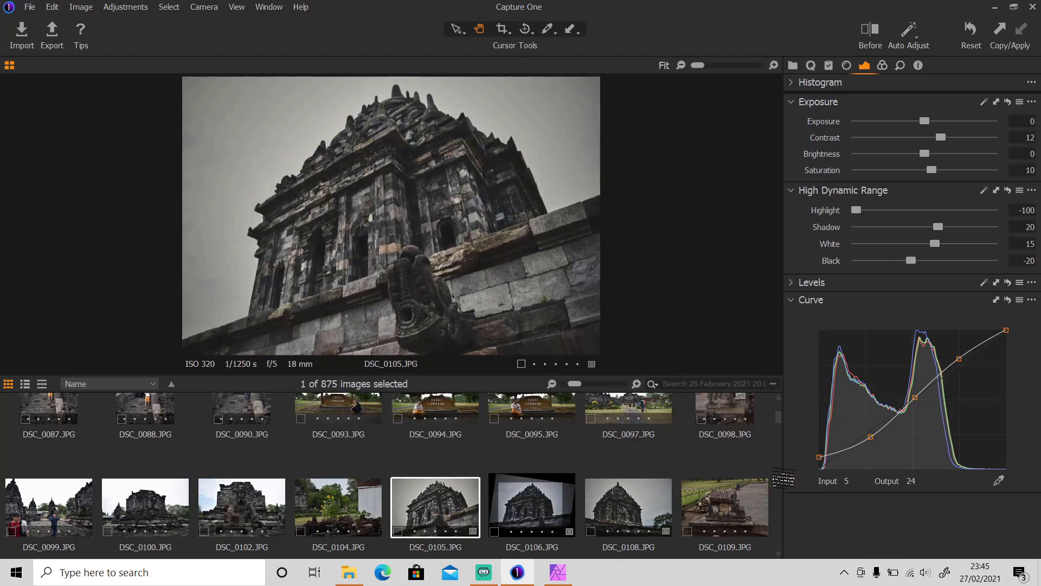
left_click(865, 37)
left_click(865, 37)
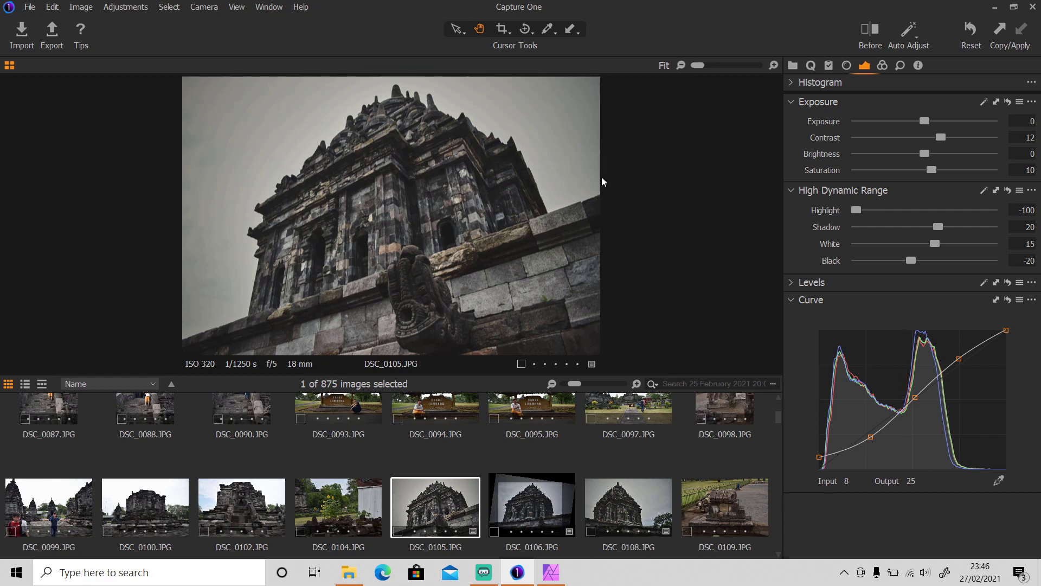
right_click(441, 499)
mouse_move(479, 346)
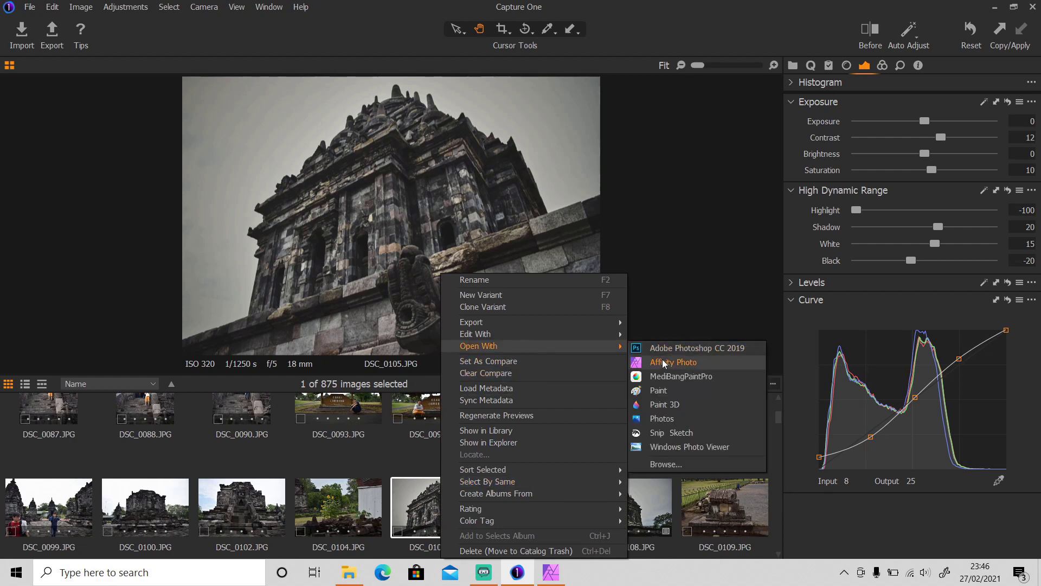
left_click(668, 363)
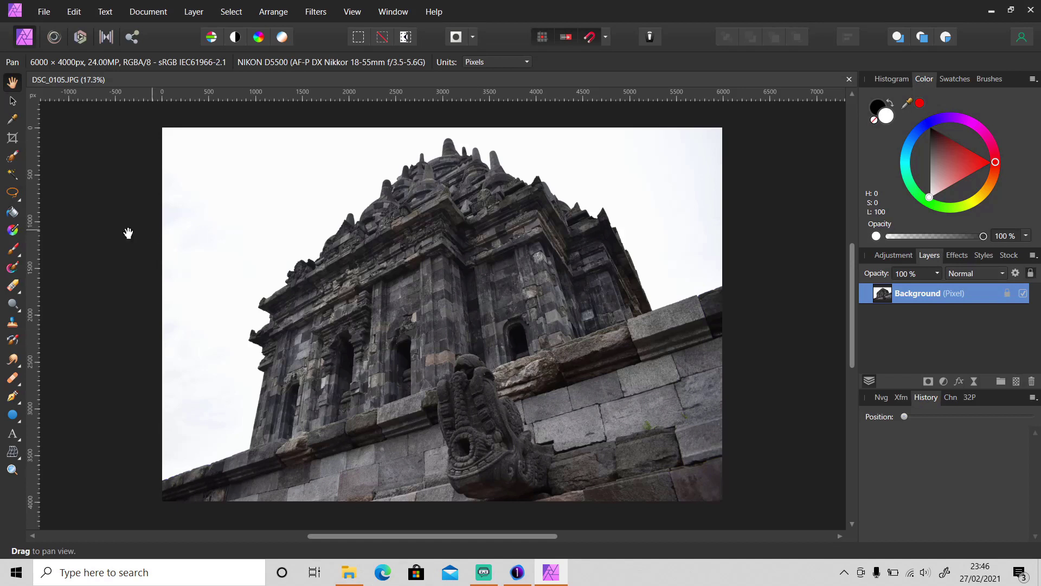
Add a mask to the Background layer and brush-select the white sky around the temple.
key("w")
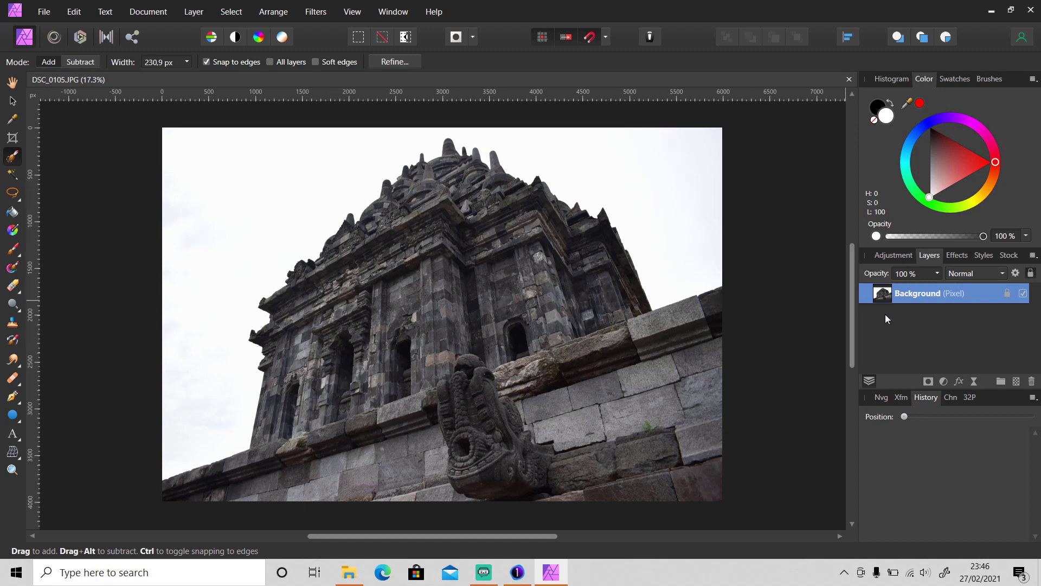
left_click(930, 382)
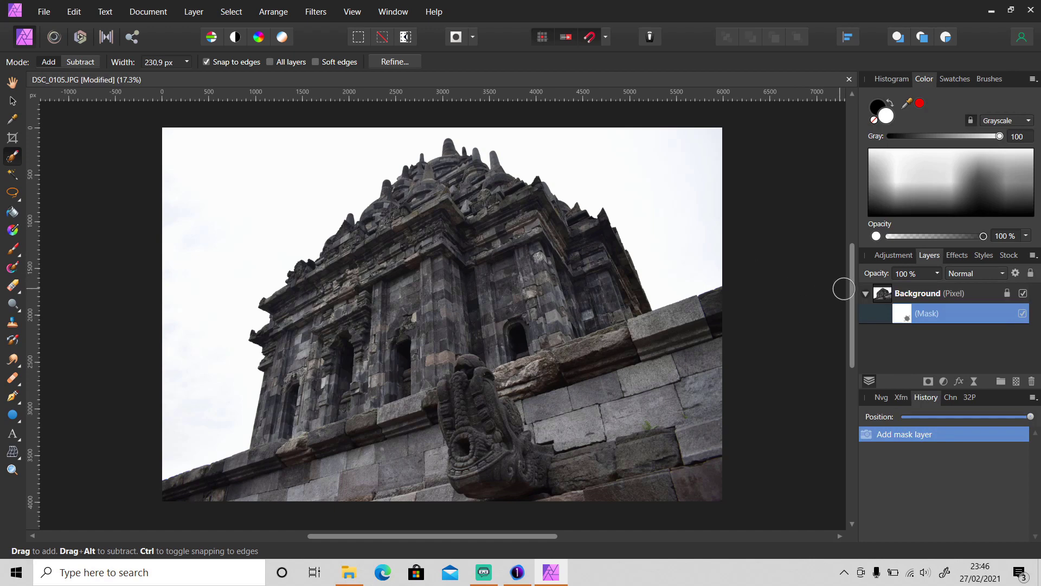
left_click(882, 295)
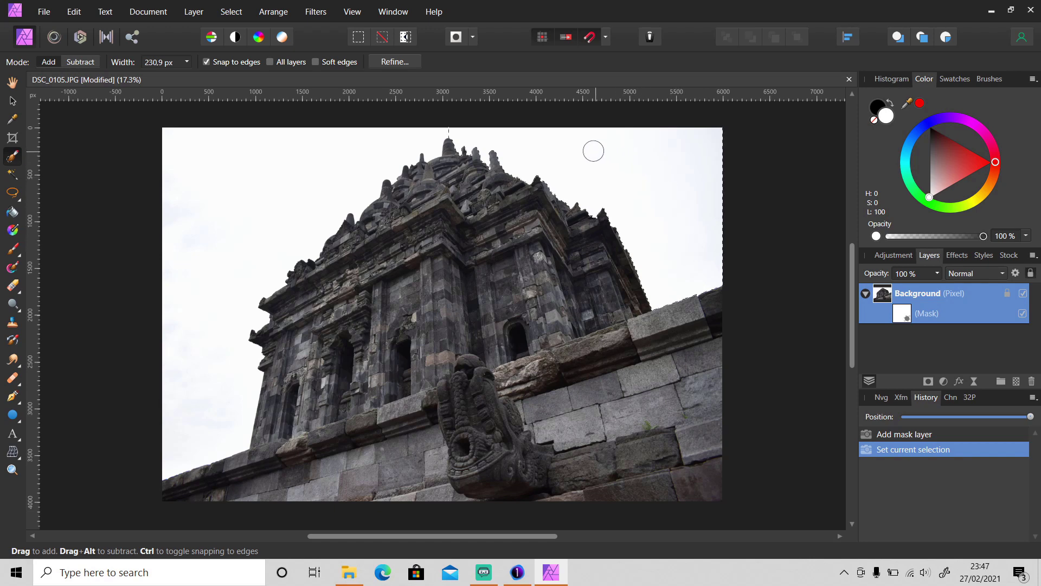
left_click_drag(675, 218, 593, 148)
left_click_drag(400, 133, 280, 156)
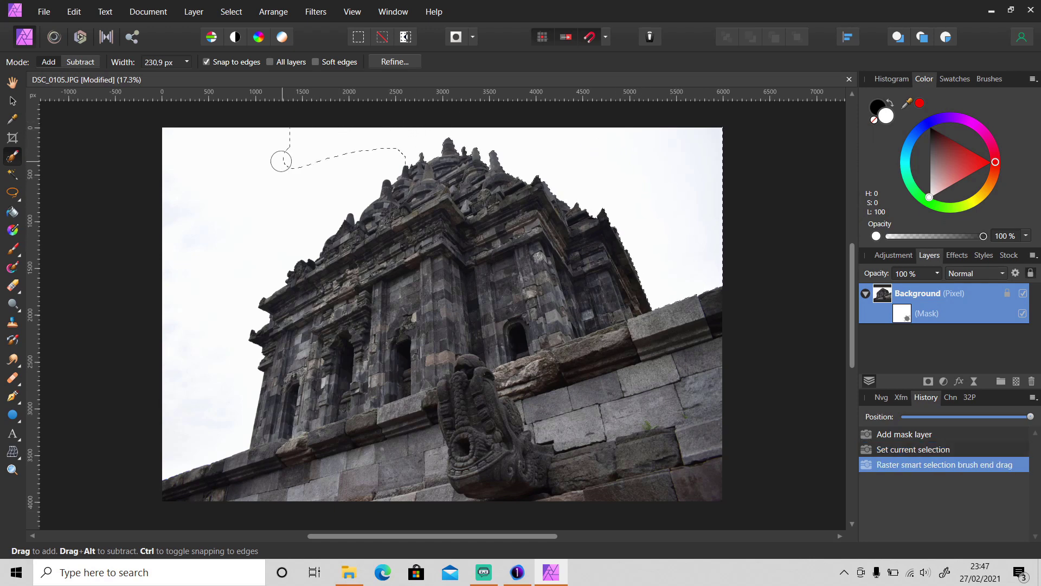
mouse_move(347, 163)
left_mouse_down()
mouse_move(246, 190)
mouse_move(216, 168)
left_mouse_up()
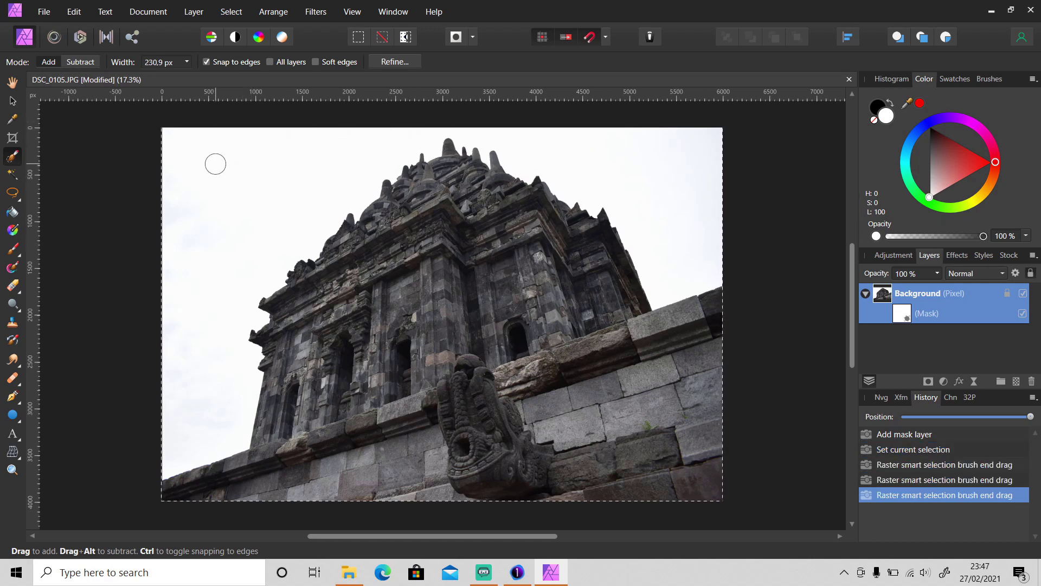
mouse_move(272, 136)
left_mouse_down()
mouse_move(271, 236)
mouse_move(202, 300)
mouse_move(219, 213)
mouse_move(246, 219)
mouse_move(172, 288)
mouse_move(190, 263)
mouse_move(201, 177)
mouse_move(205, 344)
left_mouse_up()
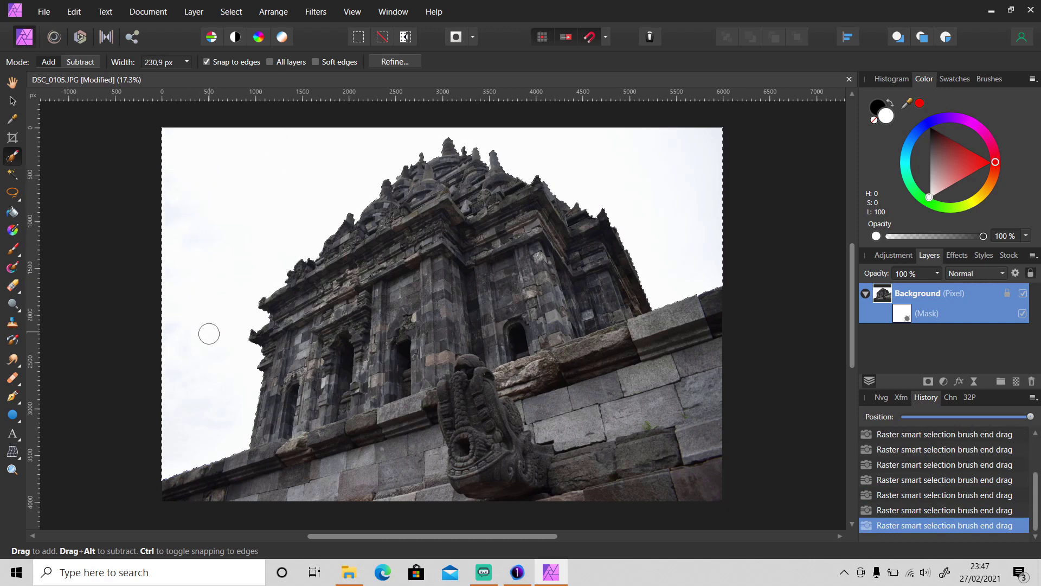
Delete the selected sky through the Background layer's mask and clear the selection.
left_click(903, 313)
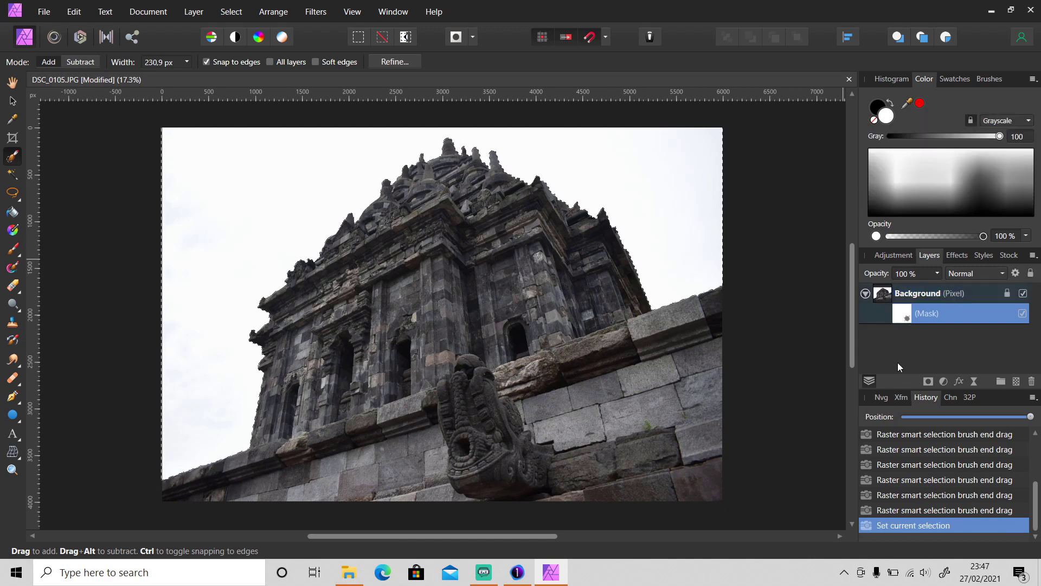
key("Delete")
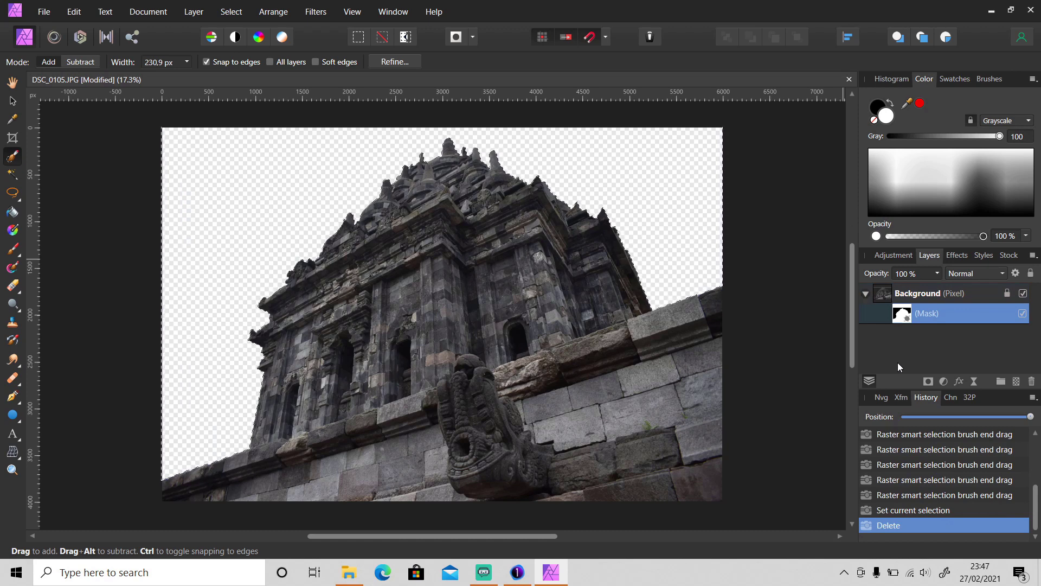
key("ctrl+d")
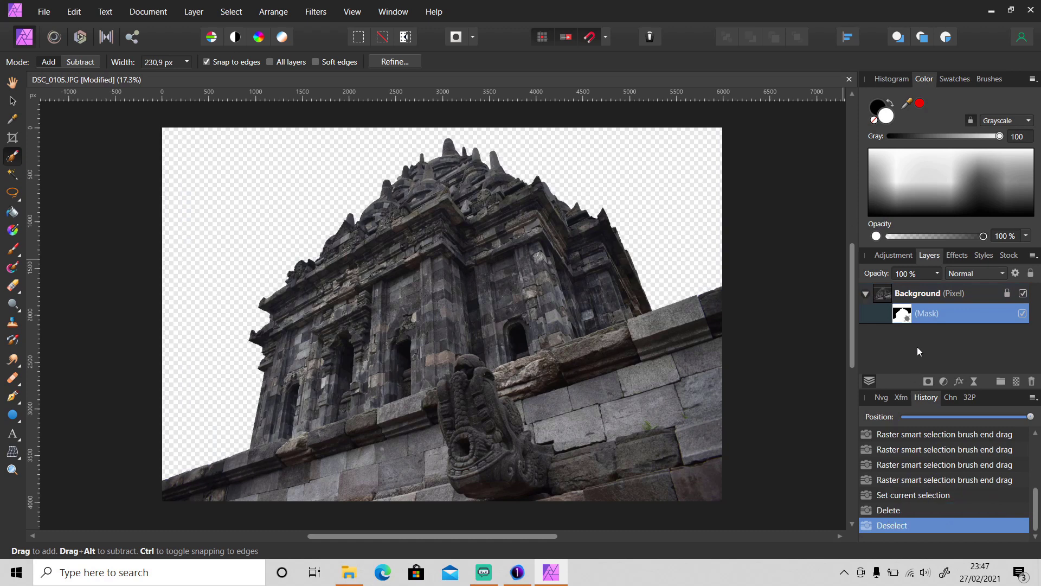
Add a new pixel layer filled solid black and move it below the temple layer.
left_click(1017, 382)
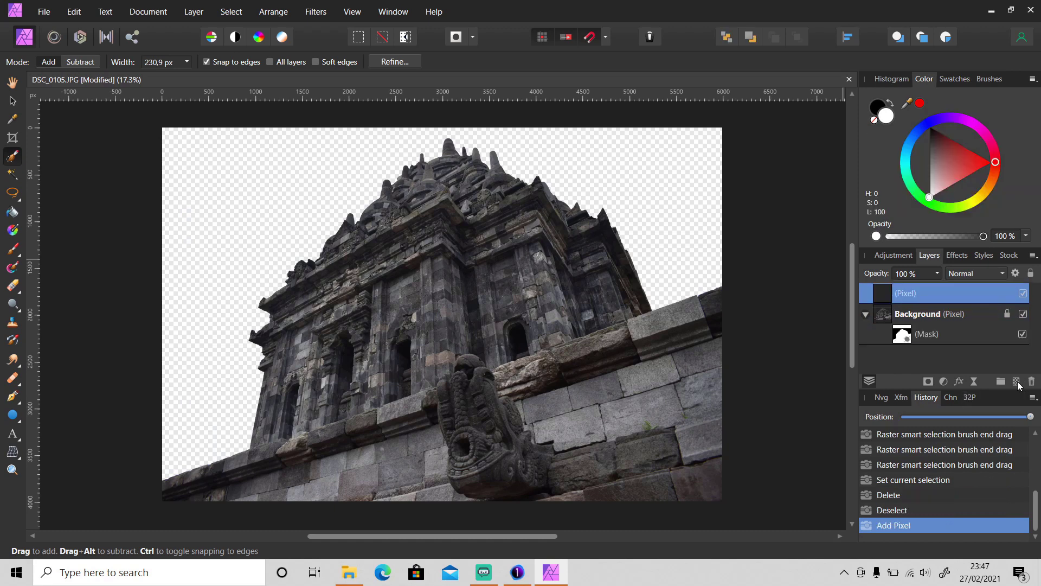
key("g")
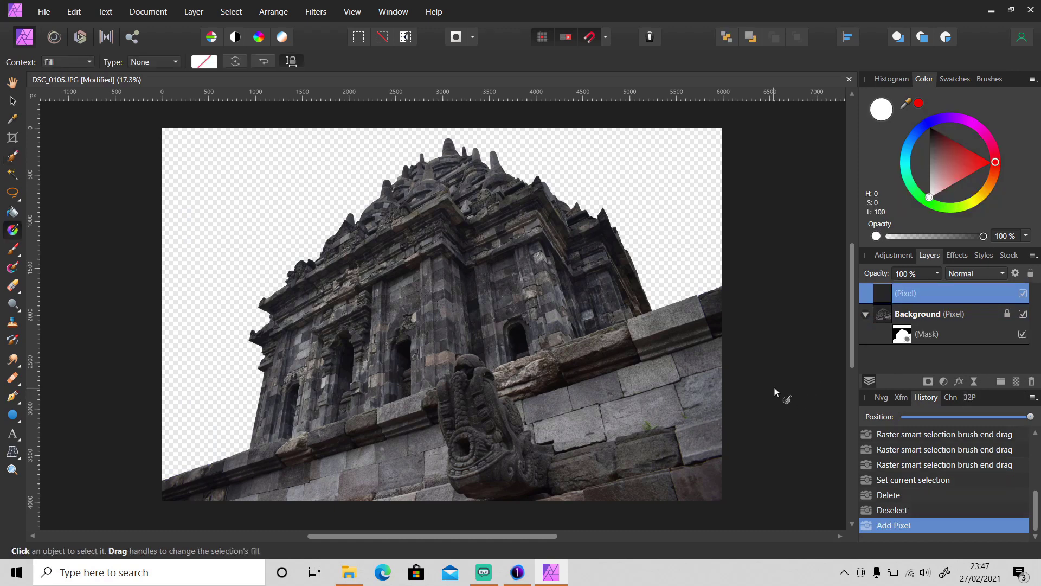
left_click_drag(935, 155, 899, 80)
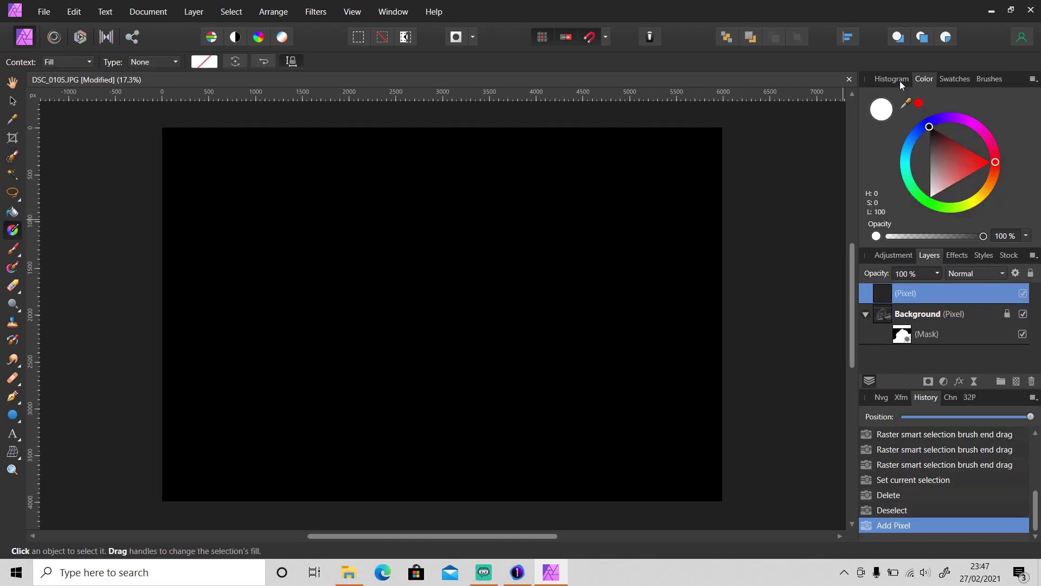
left_click_drag(932, 288, 932, 360)
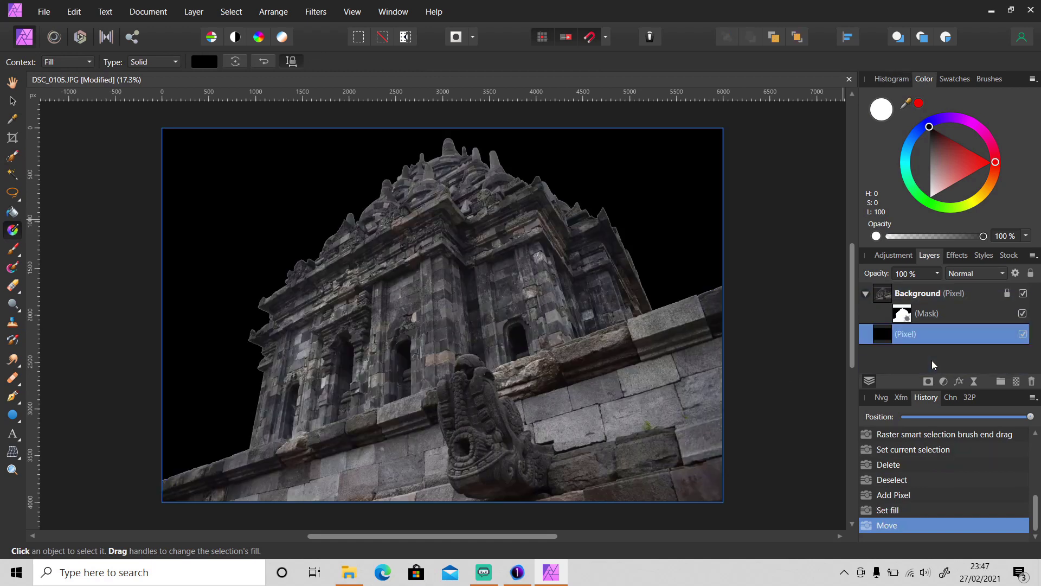
Unlock the Background layer, collapse its mask entry and clear the layer selection.
left_click(1007, 294)
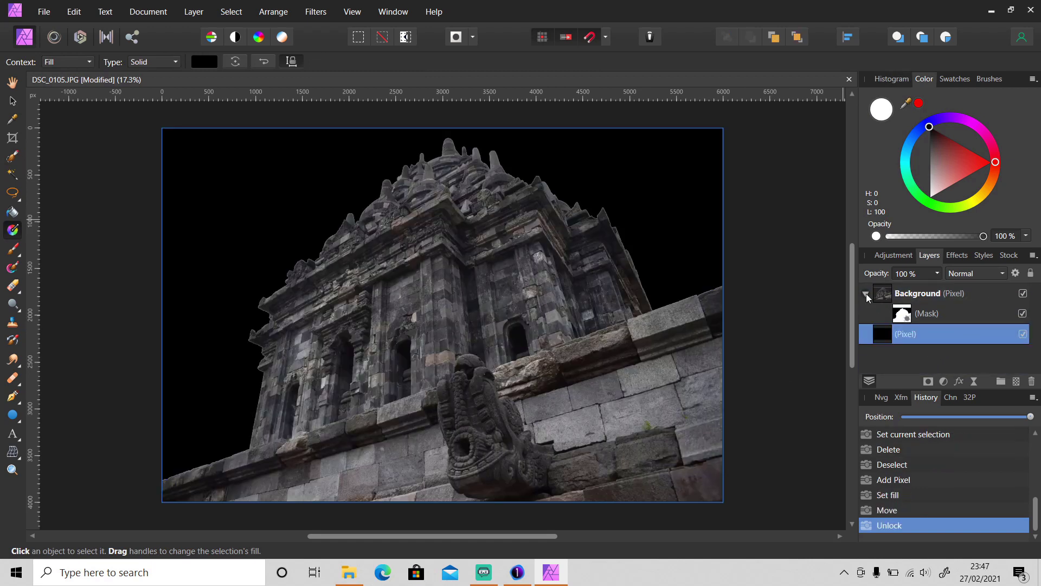
left_click(866, 293)
key("v")
left_click(768, 262)
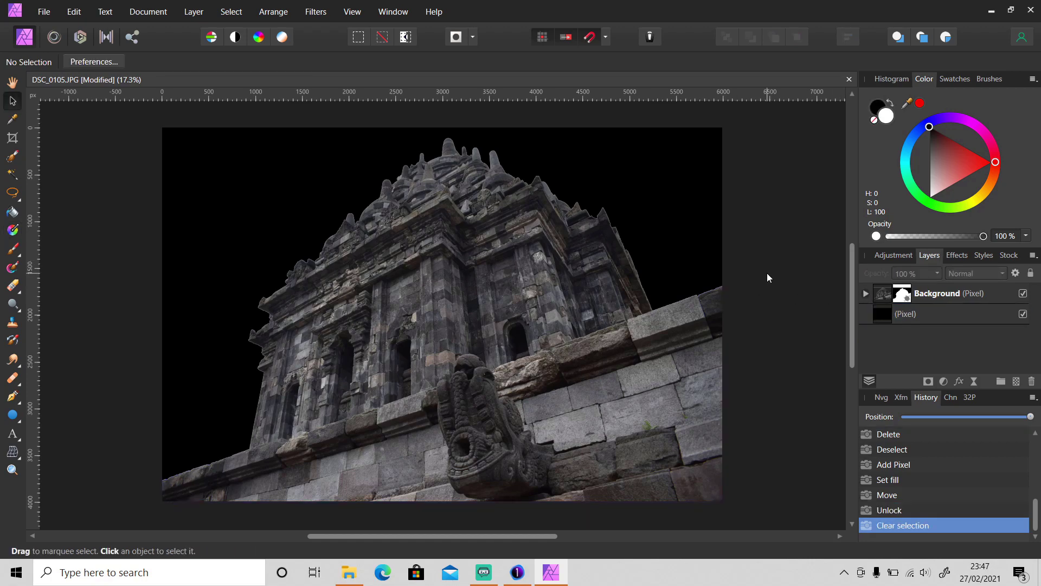
Select the remaining sky on the Background layer by sampled colour at 15% tolerance.
scroll(596, 212, "up", 5)
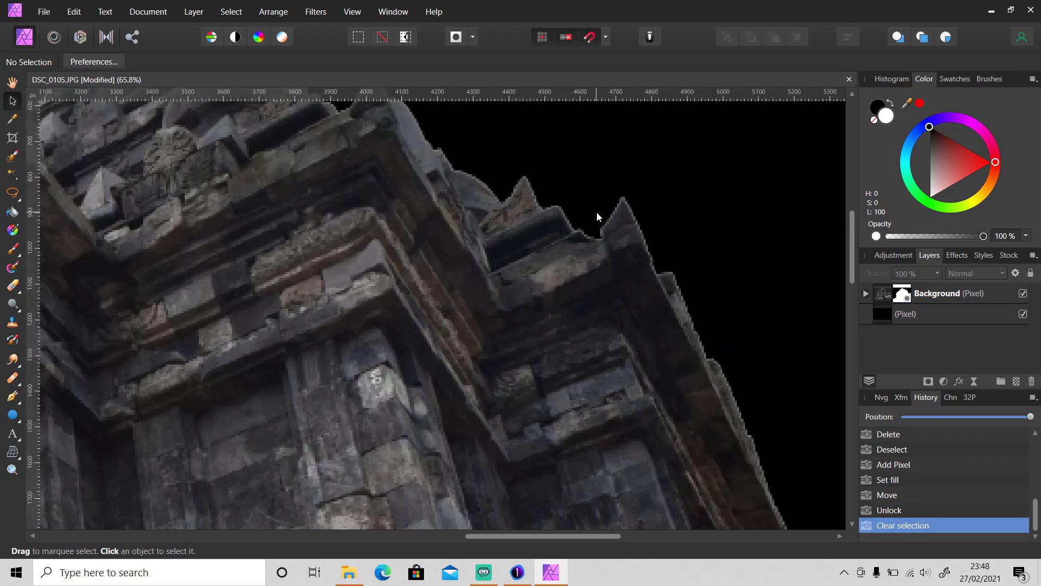
scroll(556, 247, "up", 3)
scroll(623, 214, "up", 2)
scroll(629, 212, "up", 2)
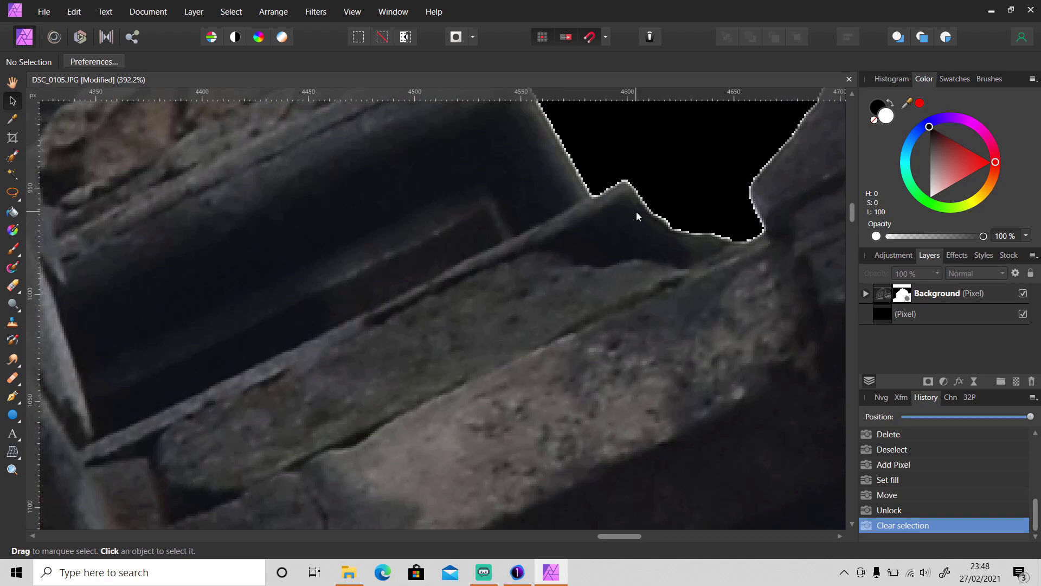
scroll(637, 211, "up", 2)
scroll(637, 210, "up", 2)
left_click(882, 298)
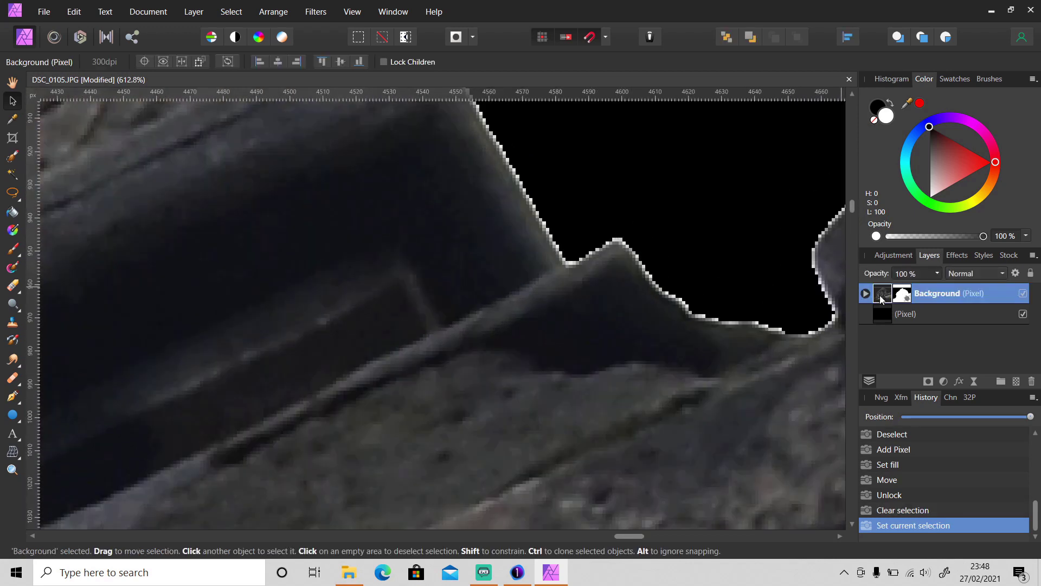
left_click(239, 12)
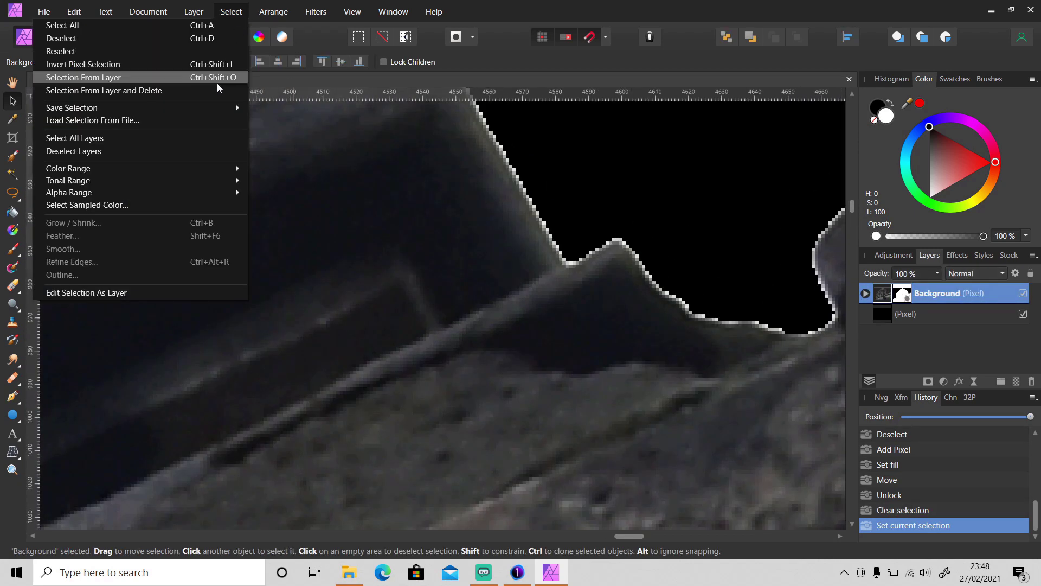
left_click(168, 204)
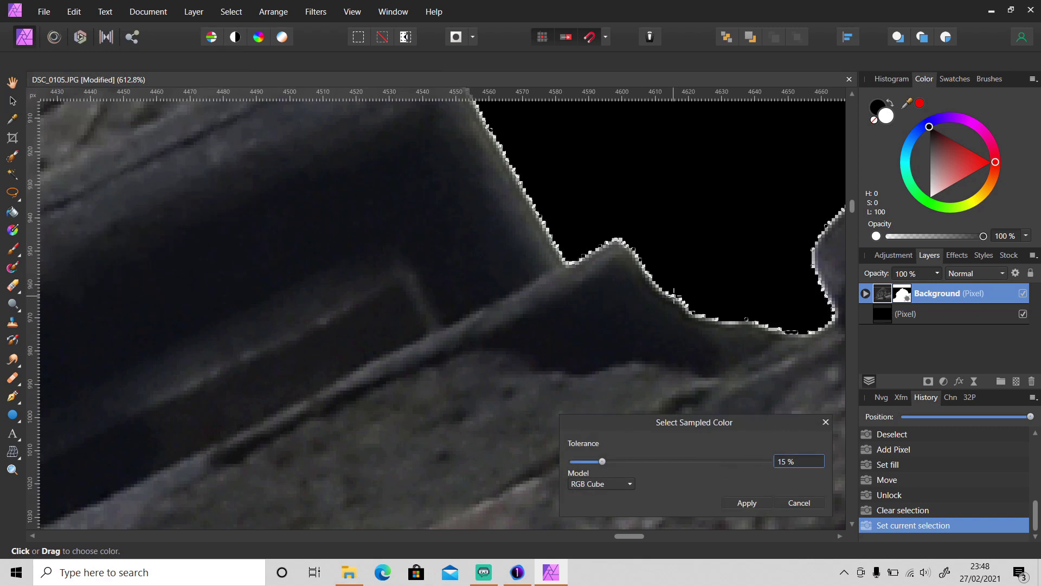
left_click(738, 502)
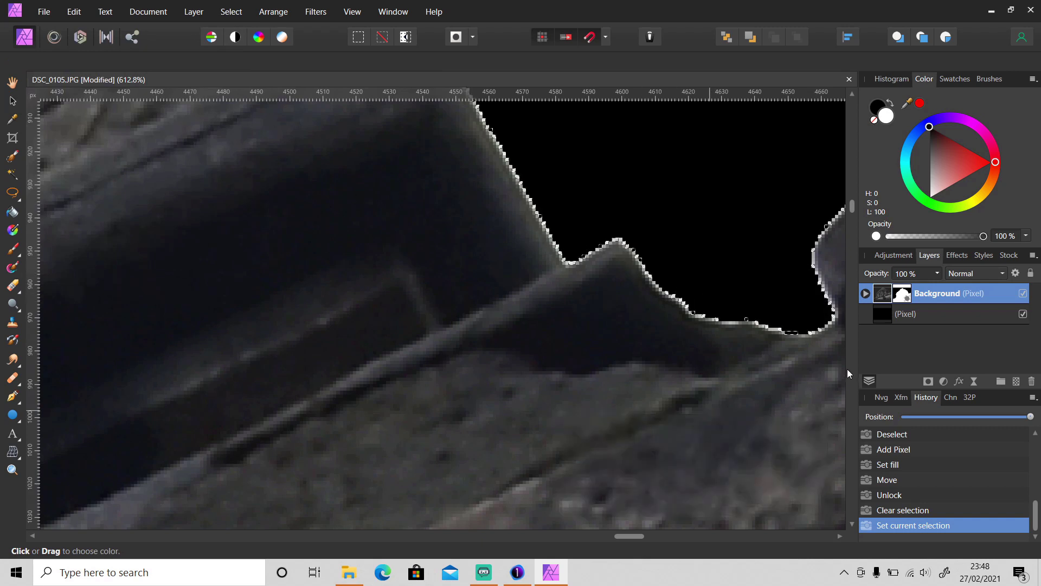
Erase the selected sky from the Background layer's mask, deselect, and zoom back out.
key("v")
left_click(866, 293)
left_click(945, 313)
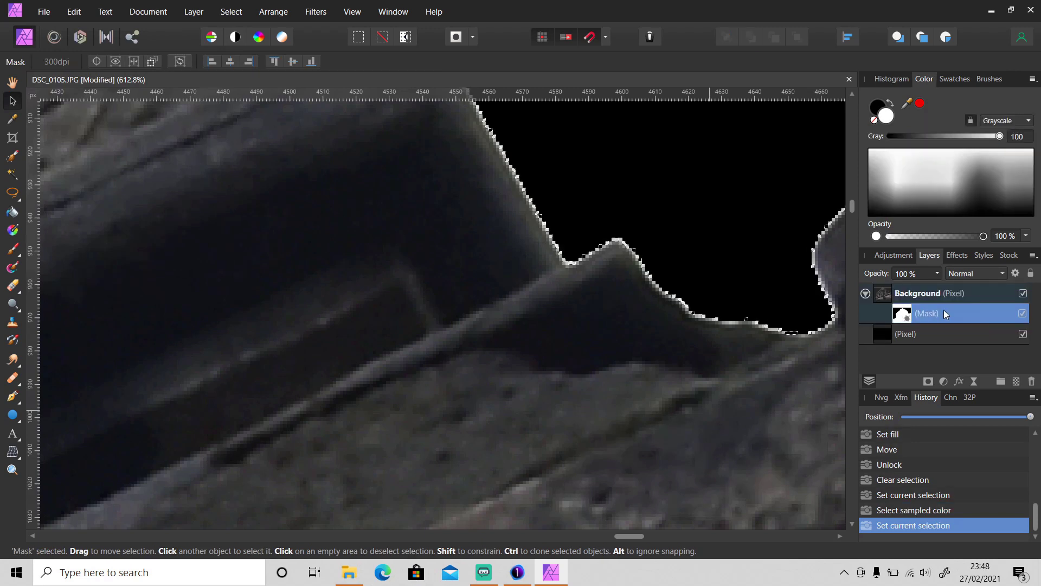
key("Delete")
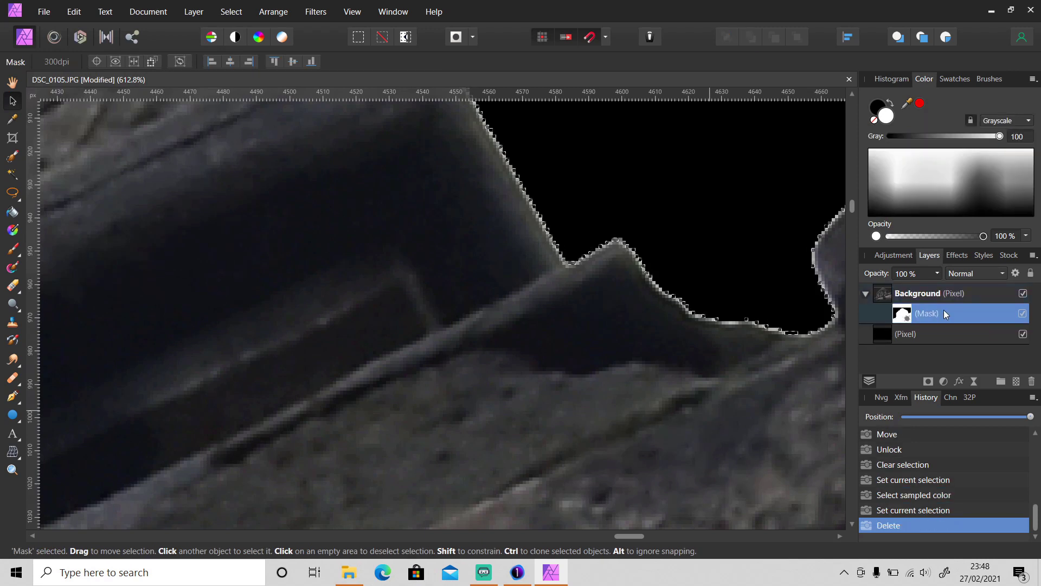
key("ctrl+d")
scroll(725, 271, "down", 5)
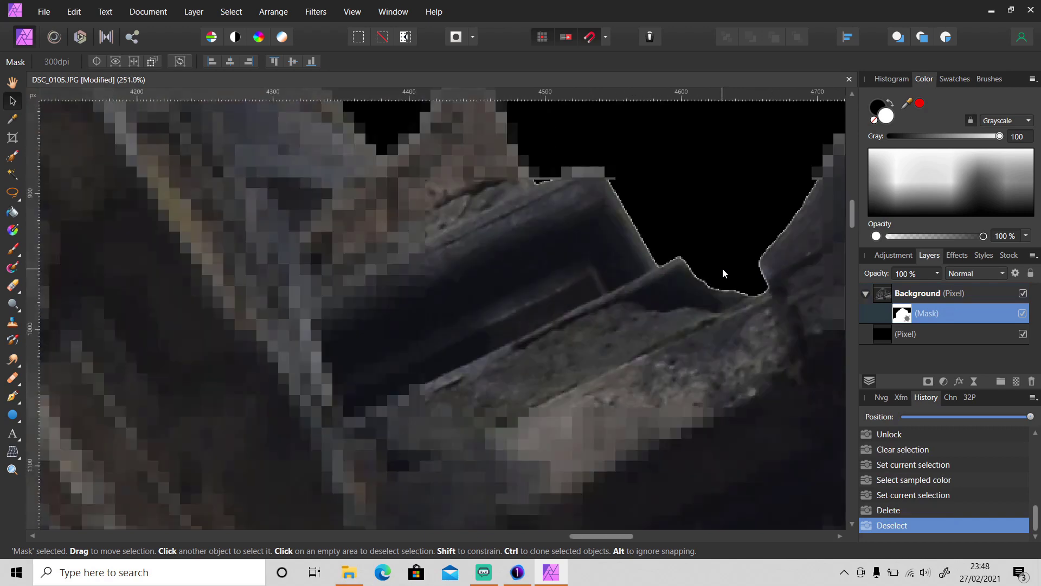
scroll(686, 266, "down", 4)
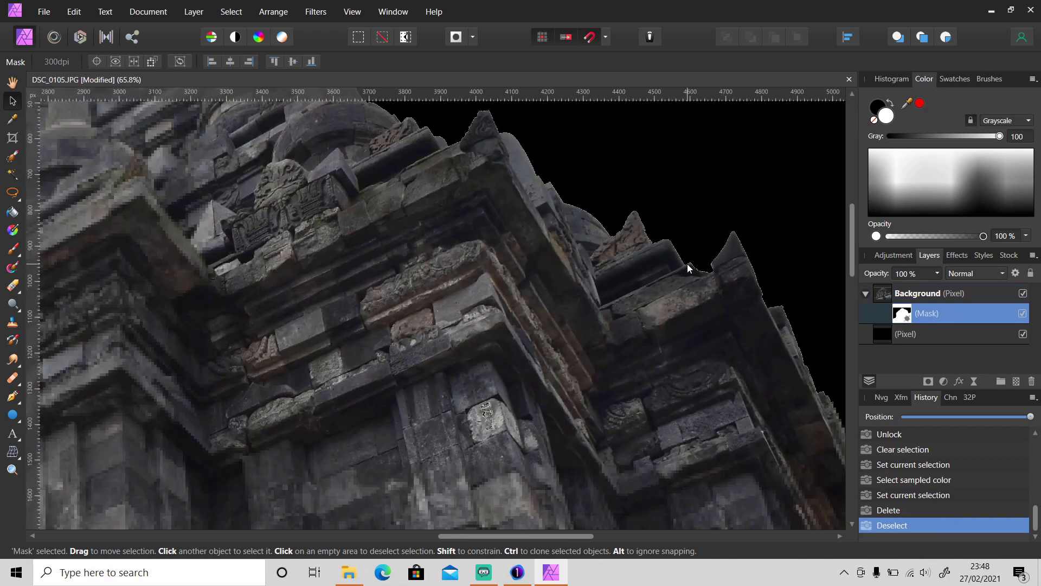
left_click(866, 294)
scroll(490, 272, "down", 1)
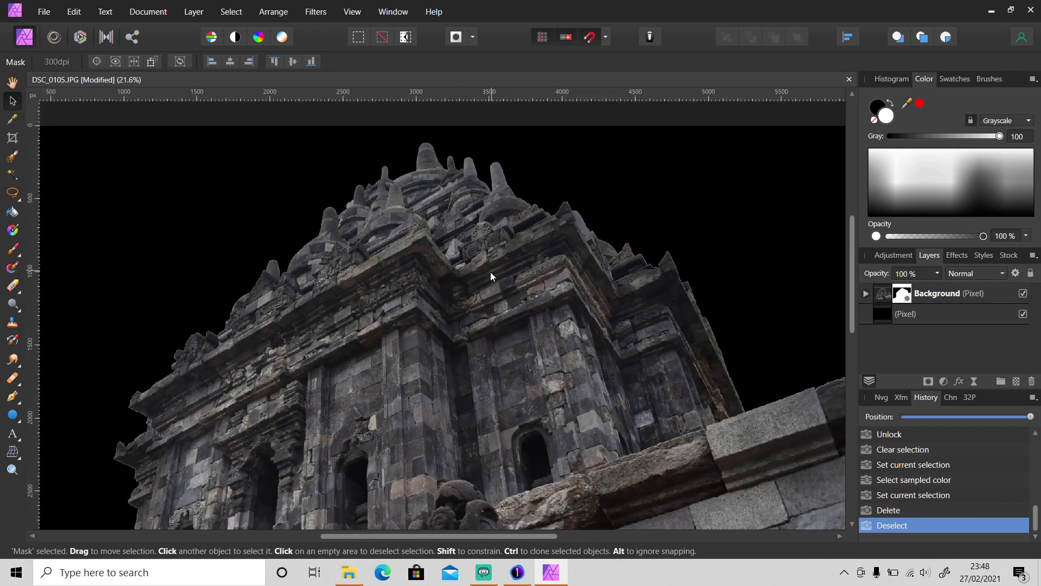
scroll(474, 282, "down", 2)
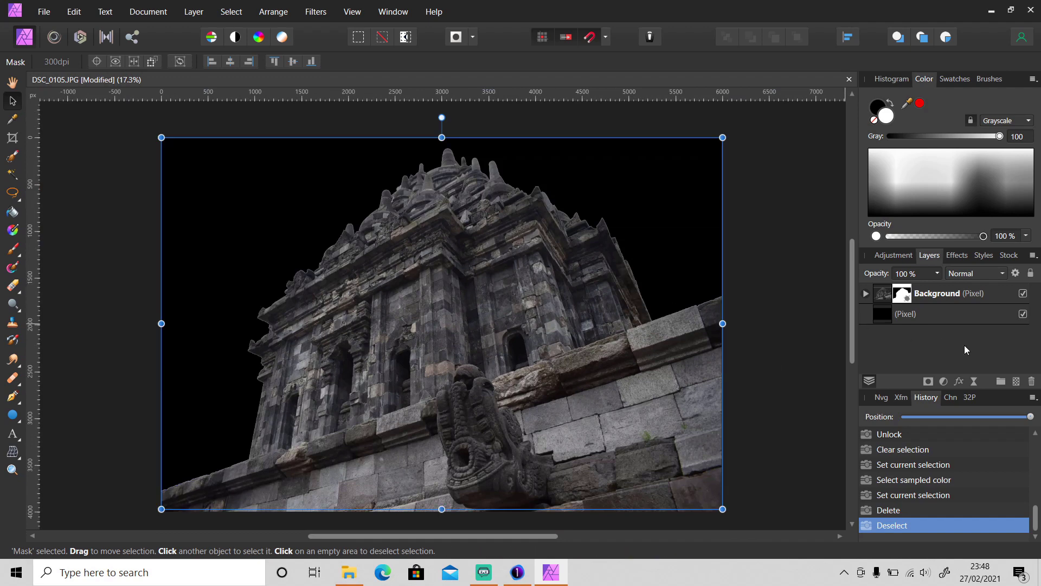
left_click(769, 365)
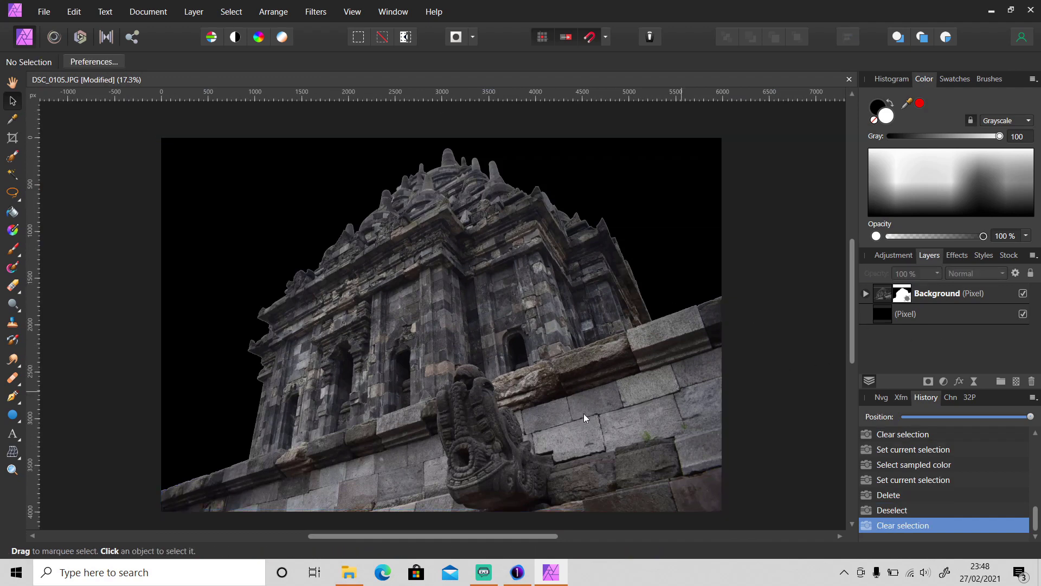
Open both sky photos from Downloads and paste the red sunset image into DSC_0105.
left_click(350, 573)
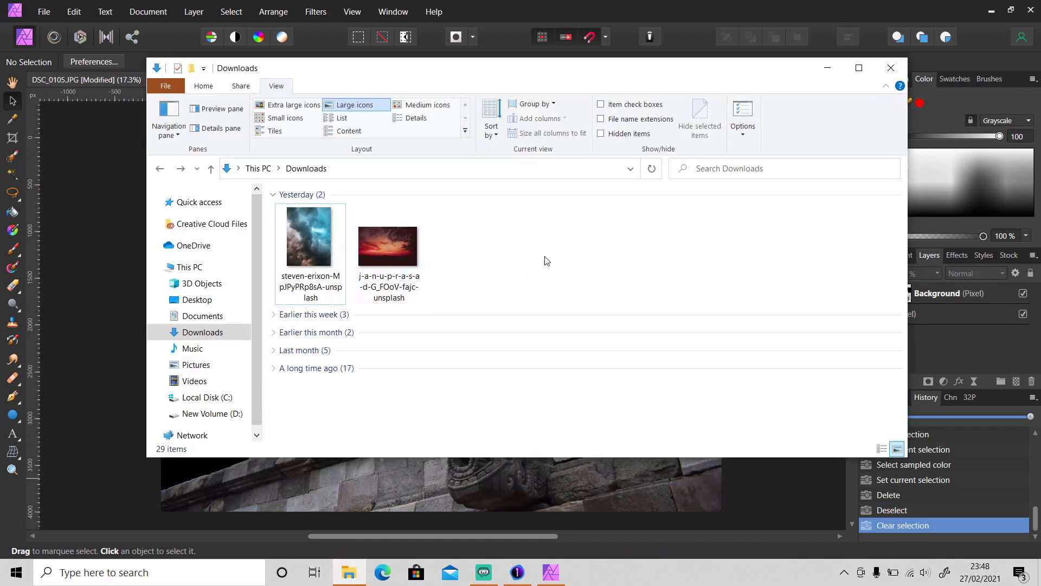
mouse_move(545, 255)
left_mouse_down()
mouse_move(282, 265)
mouse_move(494, 298)
mouse_move(956, 494)
left_mouse_up()
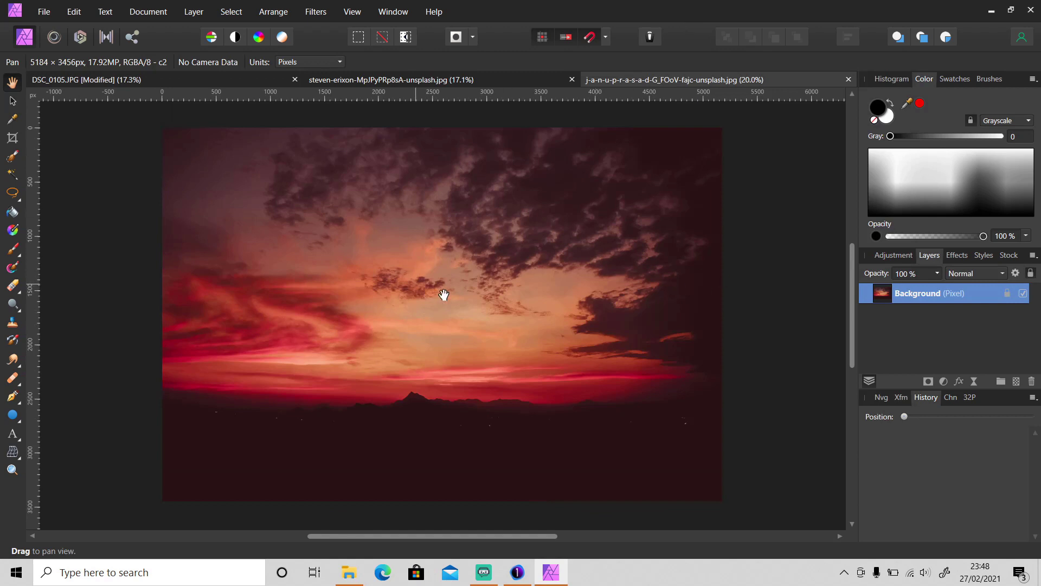
key("v")
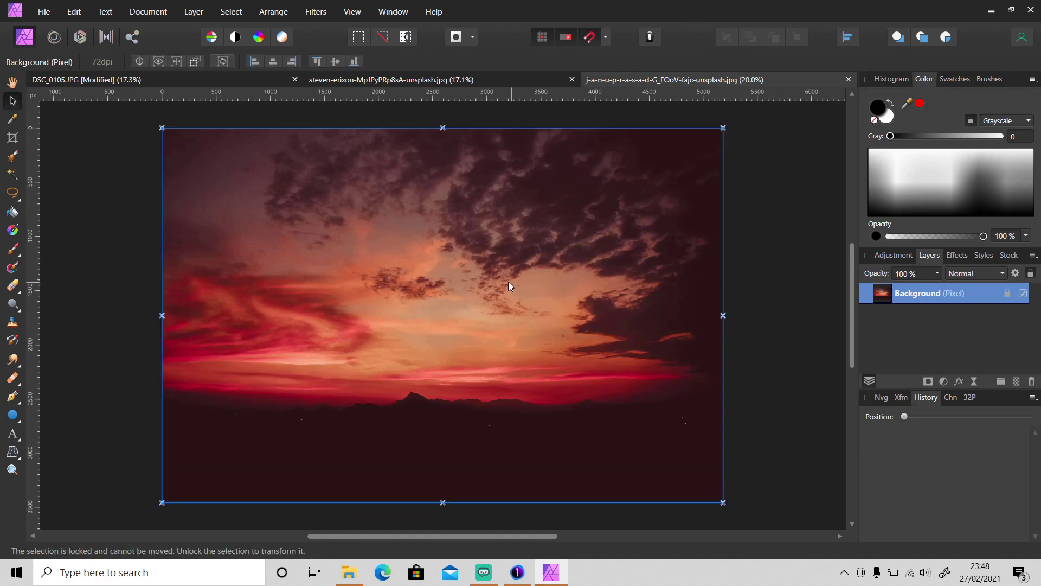
left_click(201, 81)
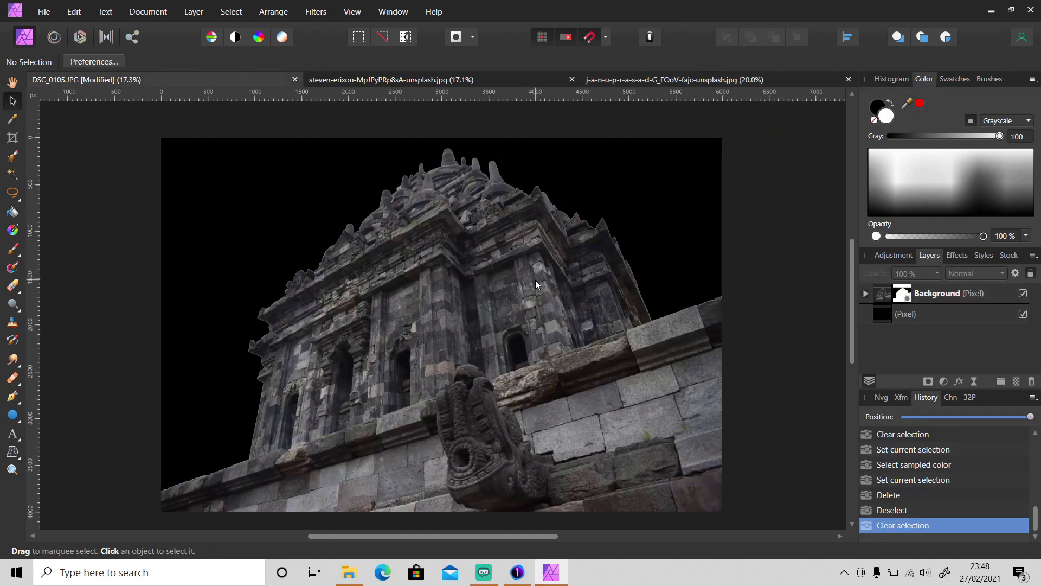
key("ctrl+v")
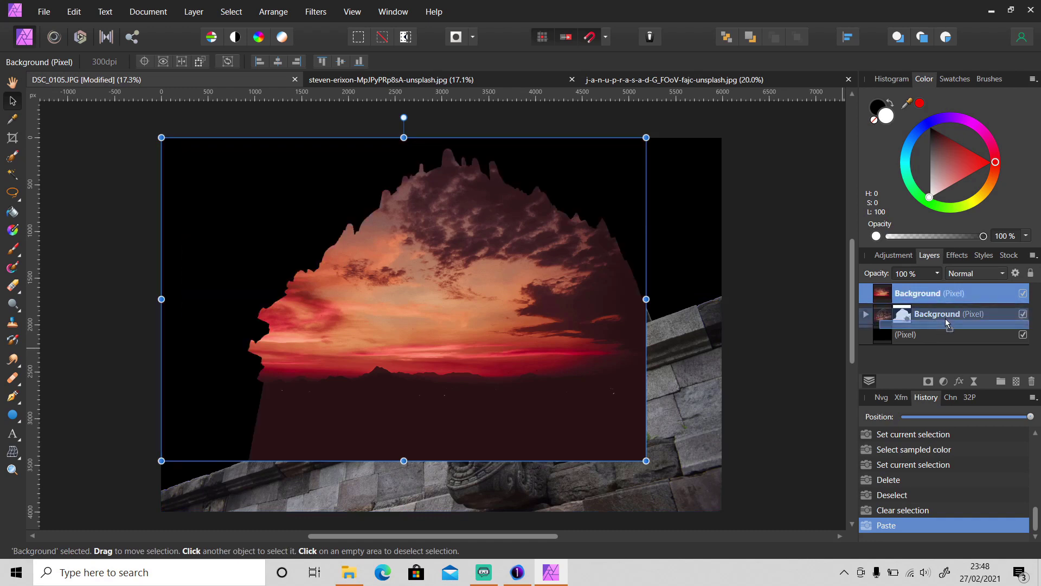
left_click_drag(944, 314, 621, 261)
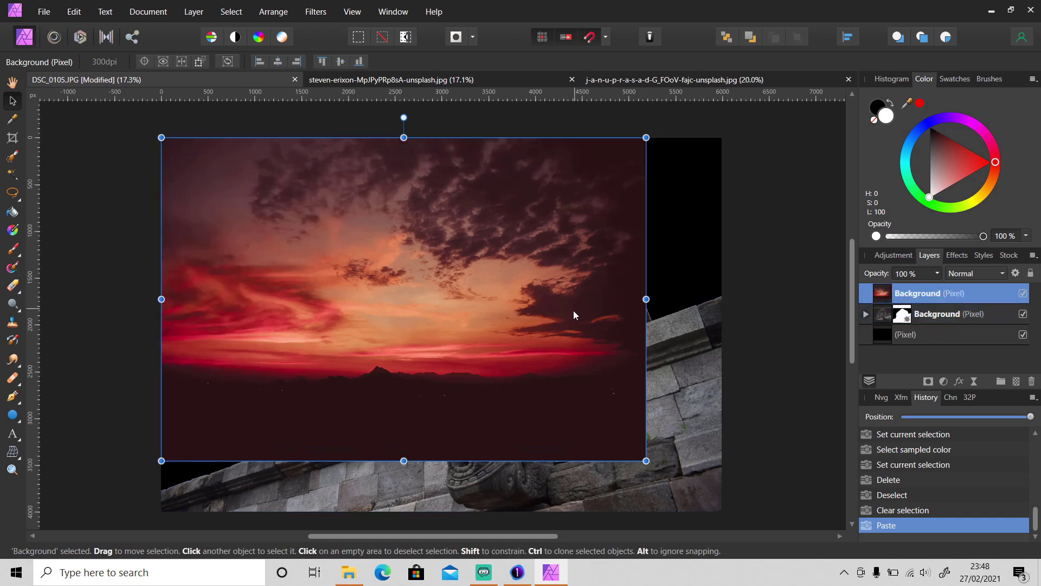
Enlarge and centre the sunset to cover the photo, then place it beneath the masked temple.
scroll(573, 314, "down", 2)
left_click_drag(619, 407, 676, 446)
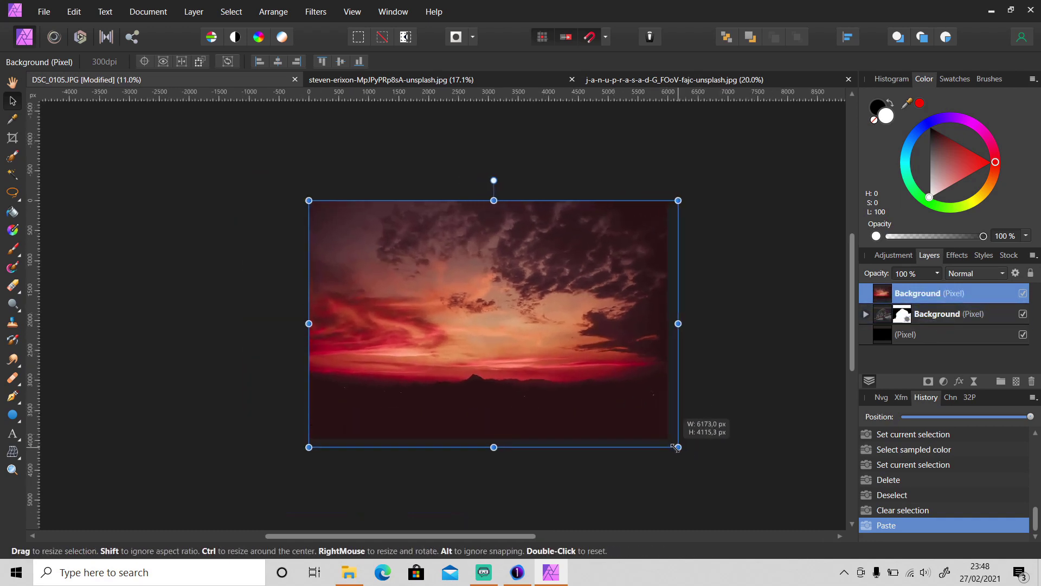
left_click_drag(623, 390, 618, 384)
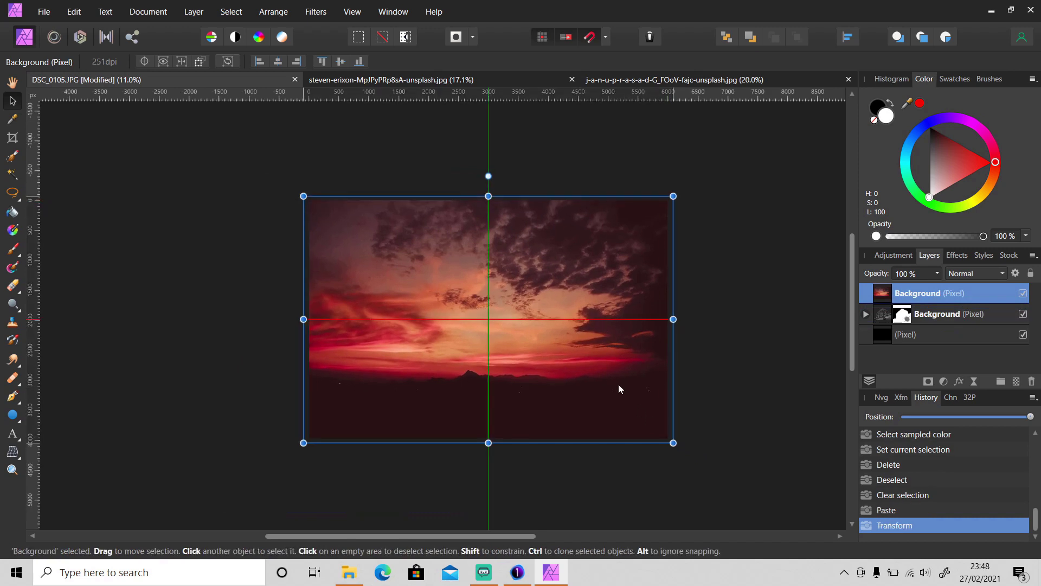
left_click(762, 372)
left_click_drag(954, 297, 965, 325)
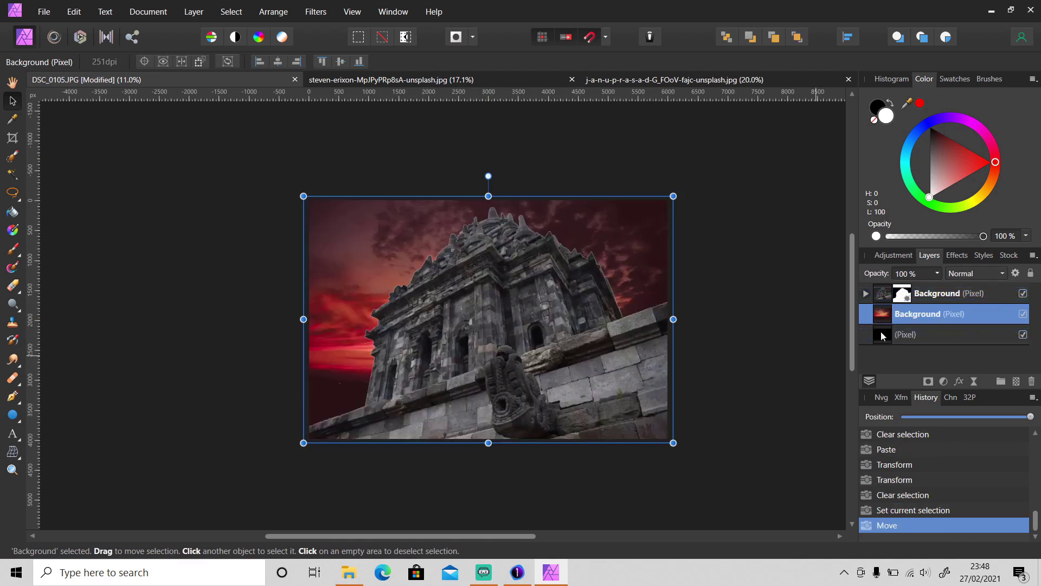
left_click(742, 365)
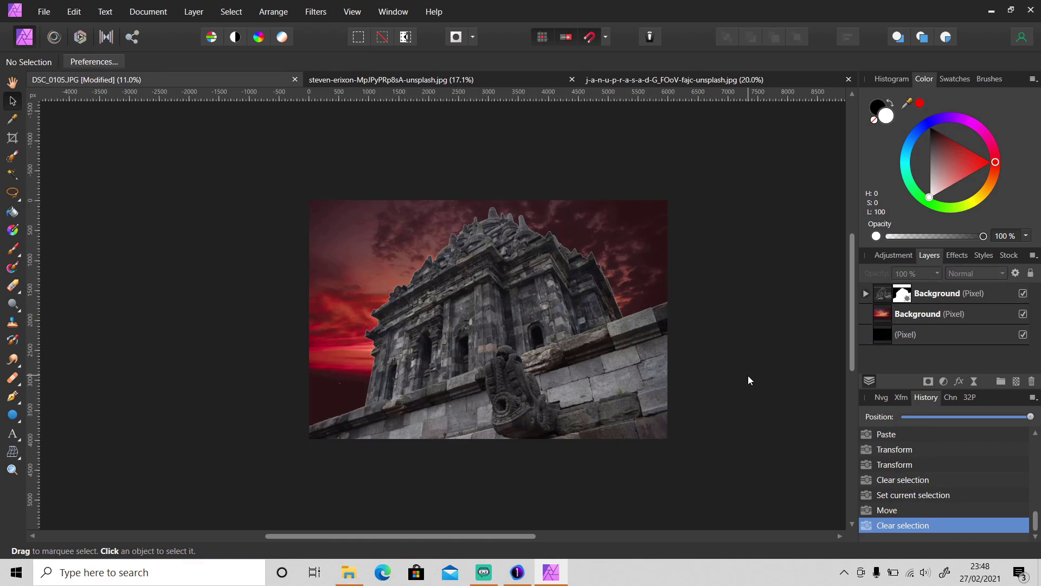
Add a Curves adjustment nested into the masked temple layer.
left_click(944, 382)
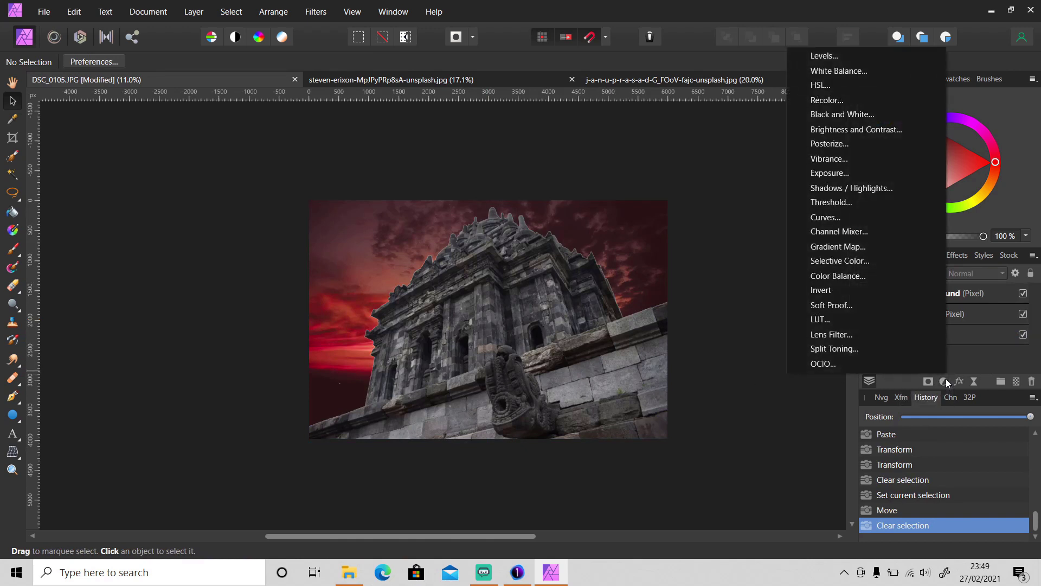
left_click(834, 217)
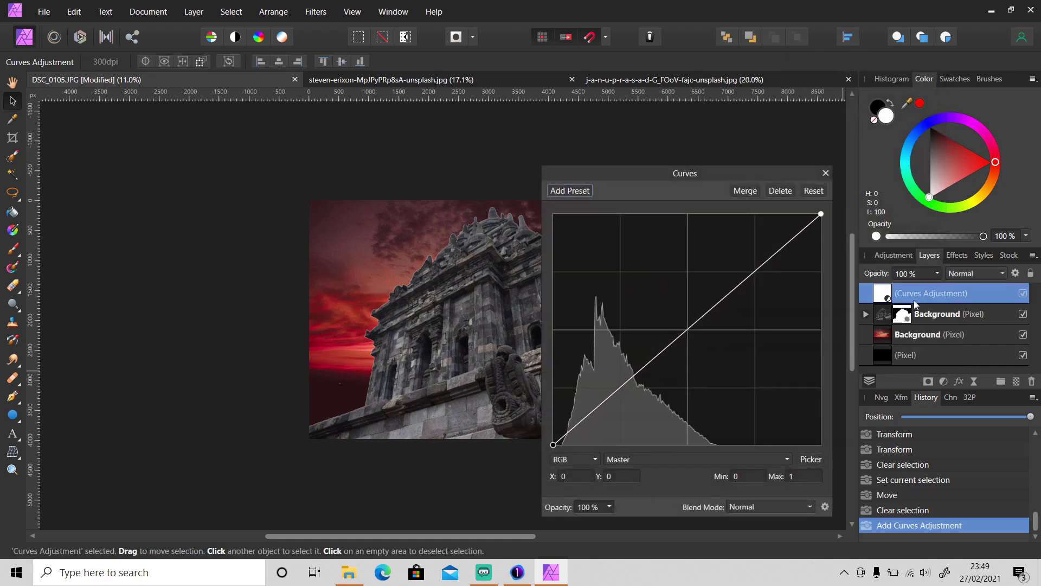
left_click_drag(924, 296, 941, 318)
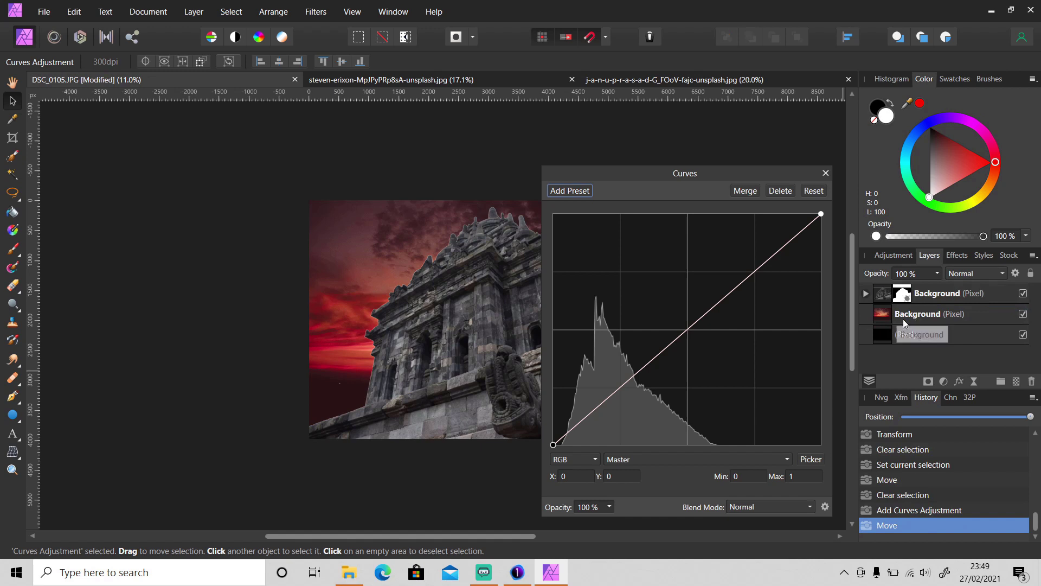
Lower the curve's top end and midpoint and lift the black point to darken the temple.
left_click_drag(469, 537, 584, 536)
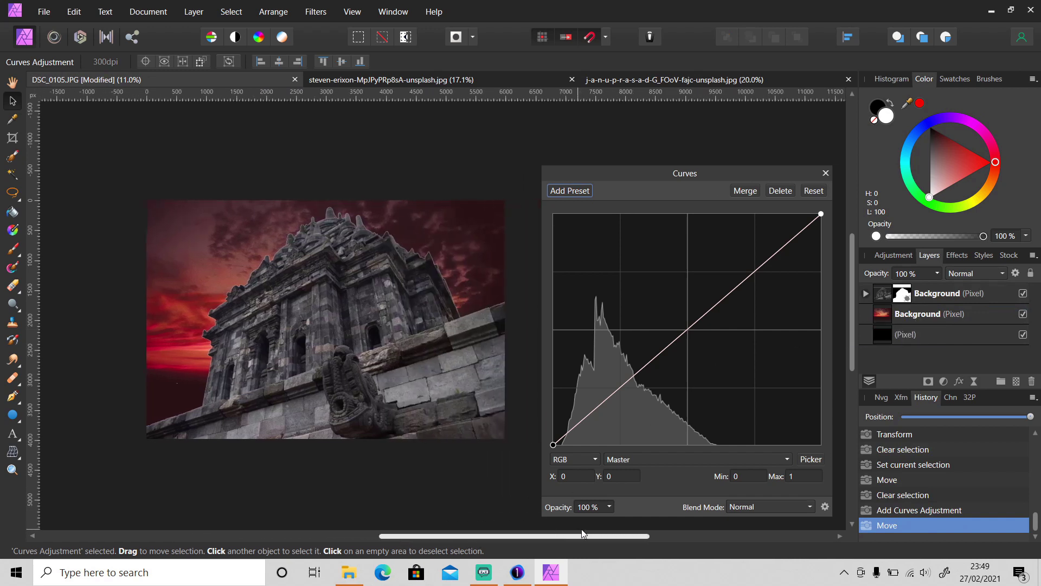
left_click_drag(820, 213, 844, 287)
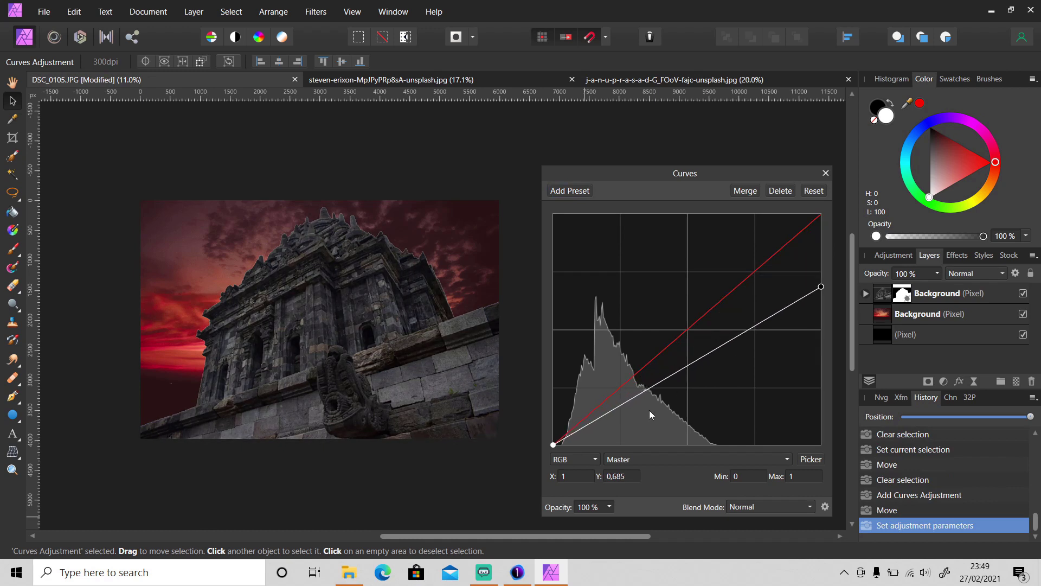
left_click_drag(632, 410, 633, 413)
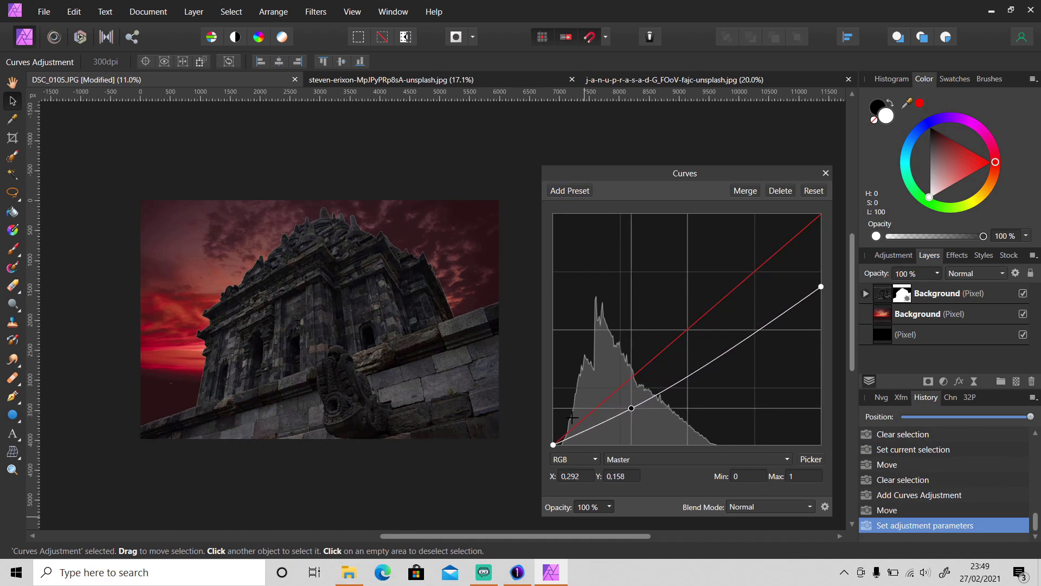
left_click_drag(553, 444, 541, 425)
left_click(826, 173)
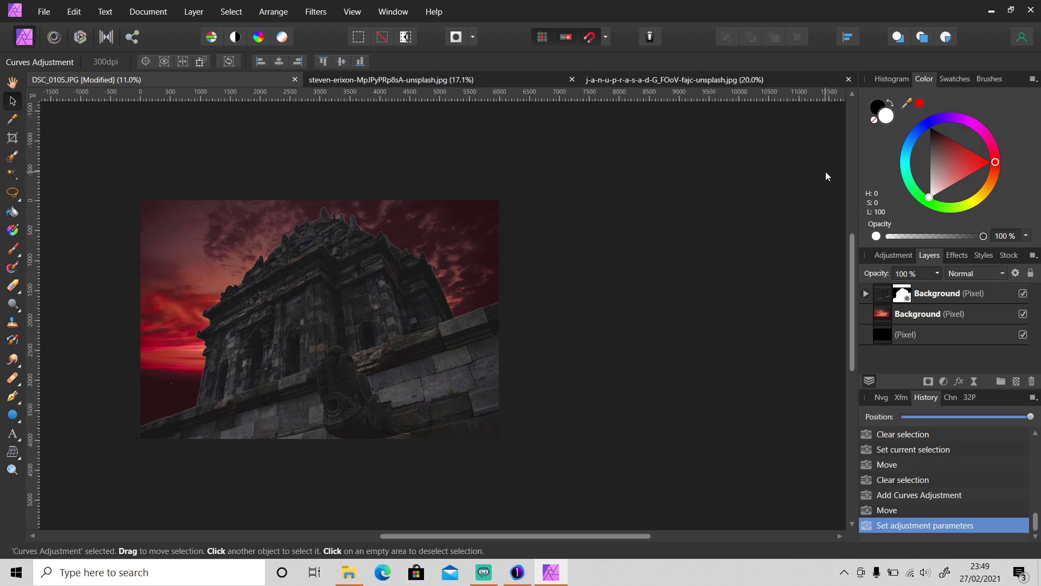
Add a Color Balance adjustment with midtones at 43% red, -34% magenta, -15% yellow.
left_click(957, 298)
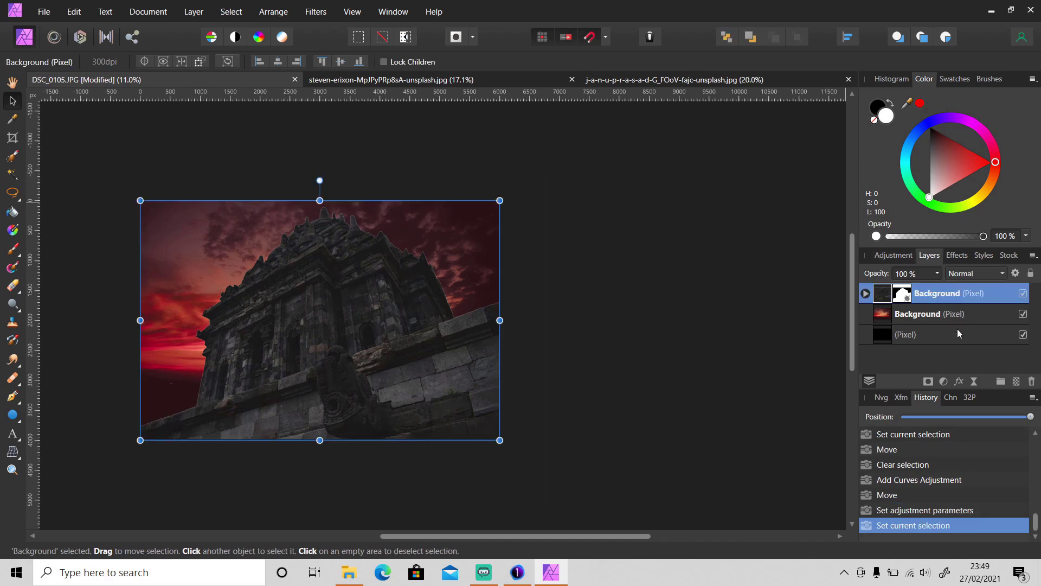
left_click(944, 379)
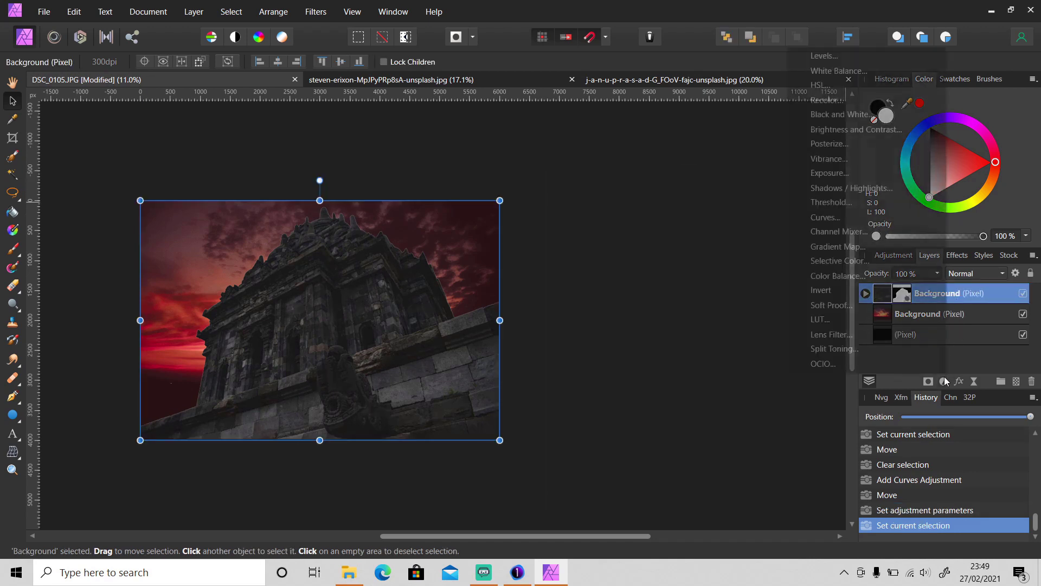
left_click(858, 276)
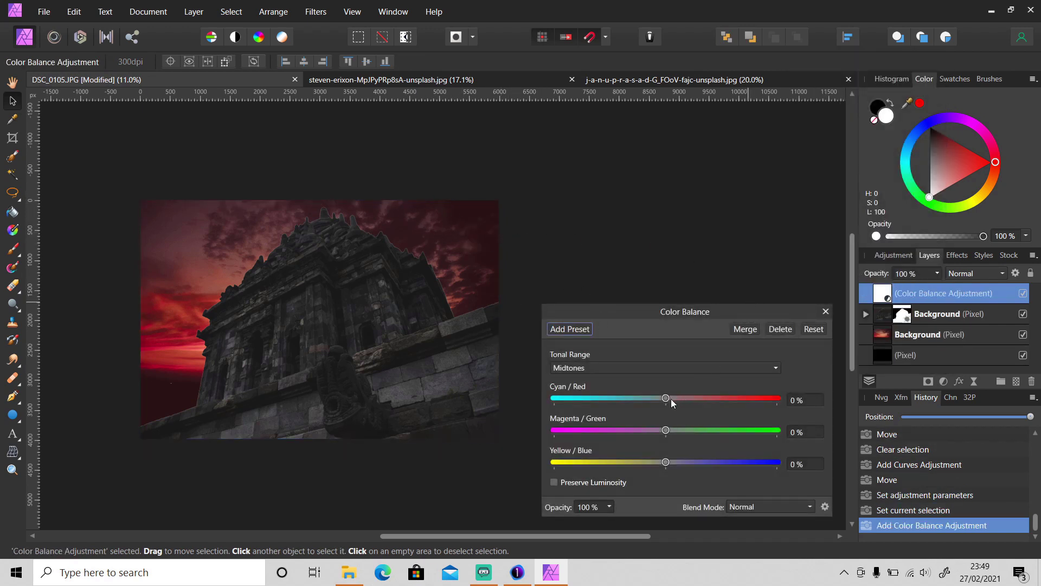
left_click_drag(668, 399, 717, 398)
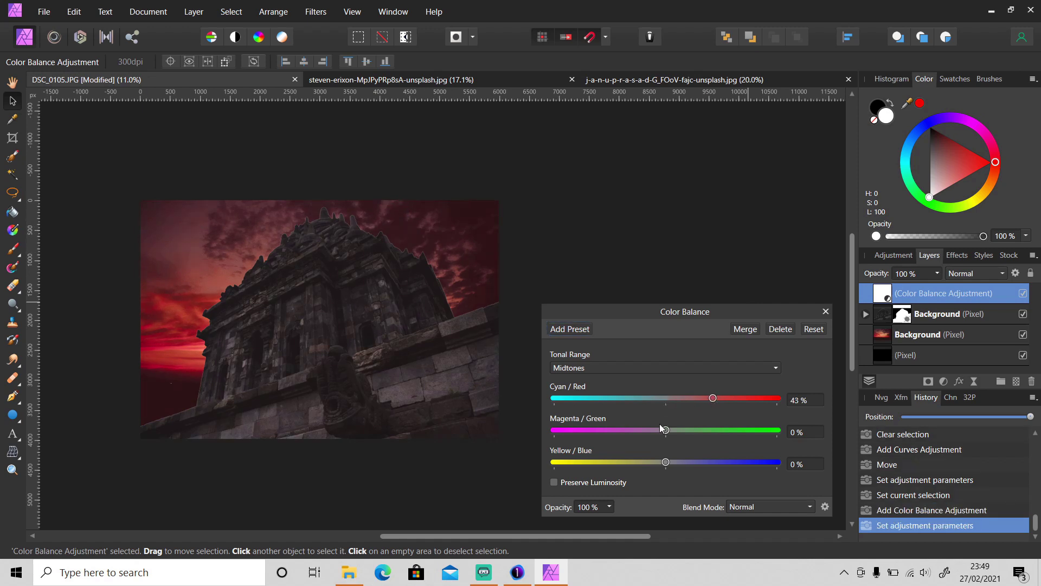
left_click_drag(666, 430, 628, 431)
left_click_drag(666, 462, 649, 467)
left_click(827, 312)
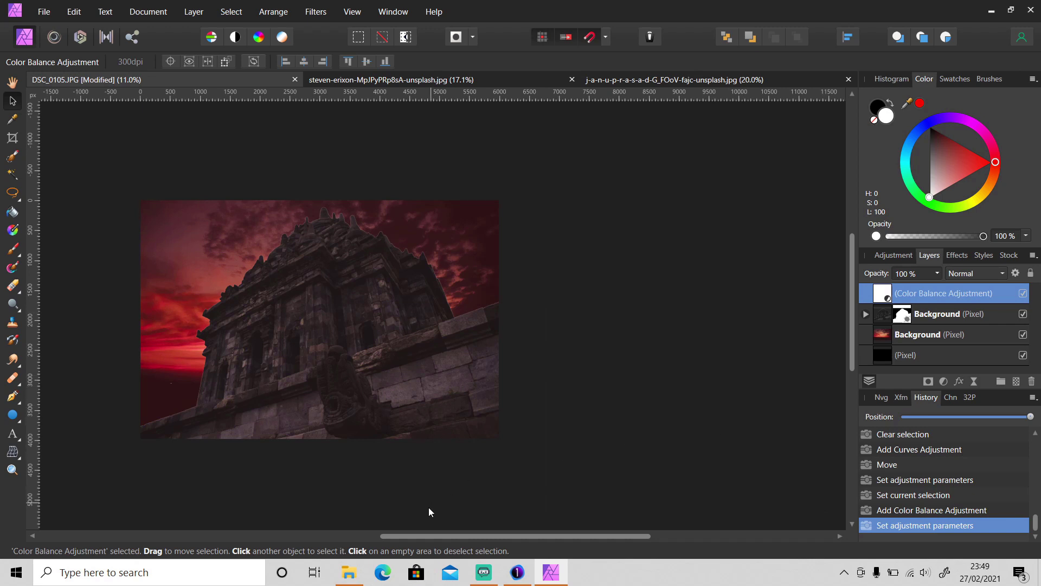
left_click_drag(447, 536, 363, 535)
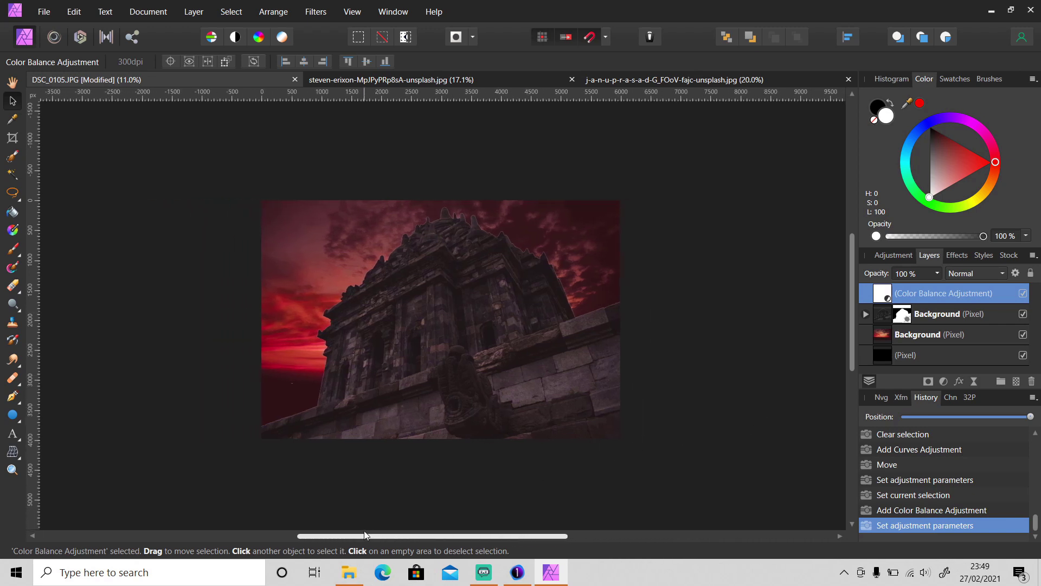
scroll(412, 385, "up", 1)
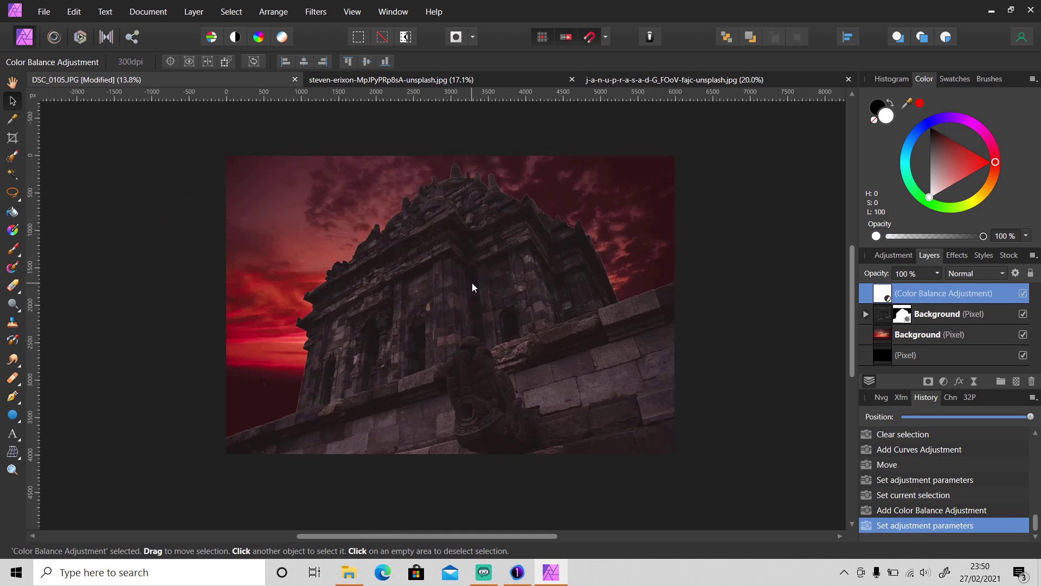
Mesh-warp the sunset sky layer, pulling its top-right, top-left and bottom-left corners outward.
left_click(926, 335)
left_click(12, 451)
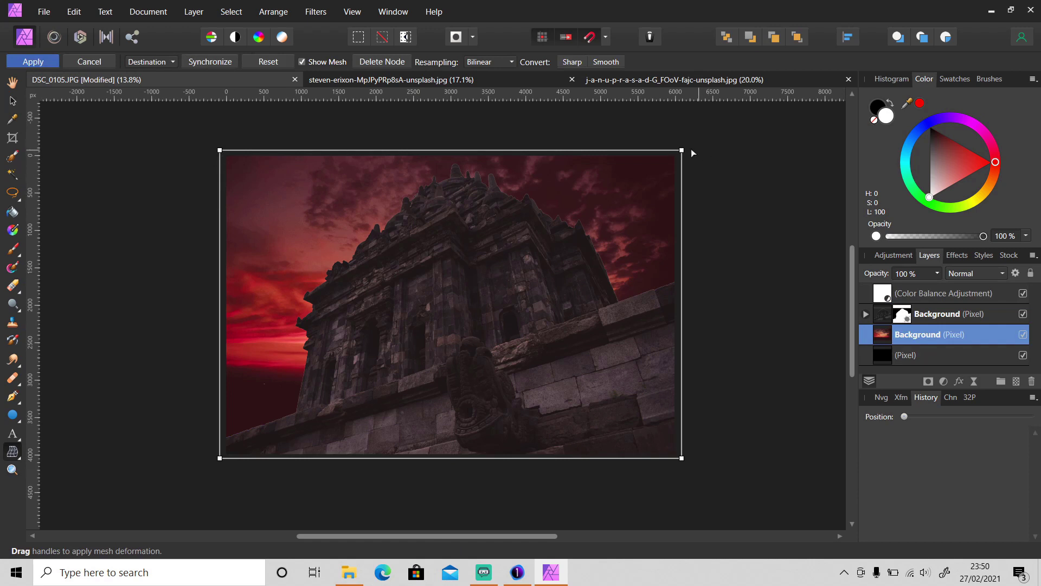
left_click_drag(683, 150, 711, 96)
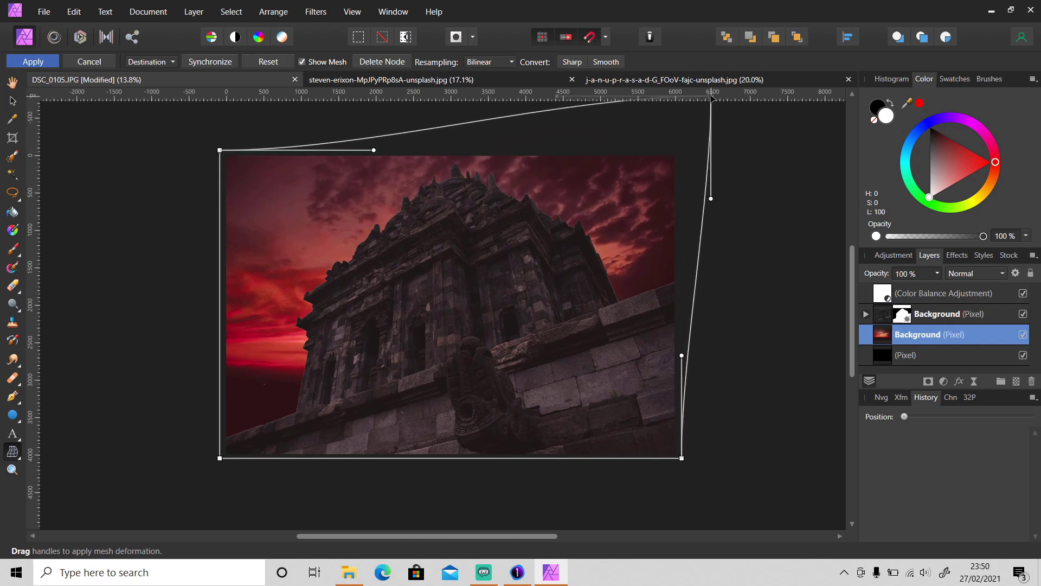
left_click_drag(710, 98, 708, 99)
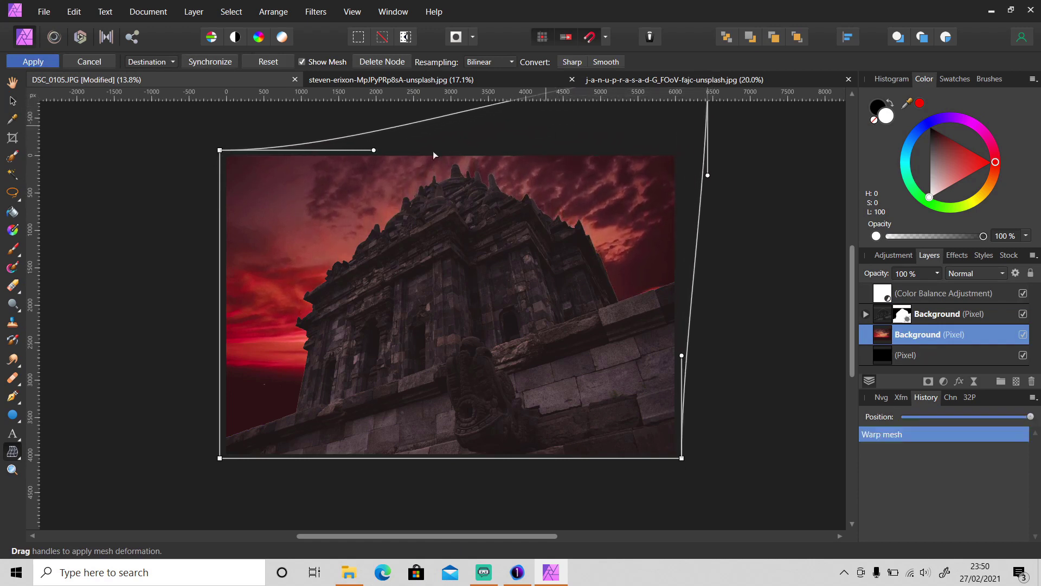
left_click_drag(219, 150, 162, 155)
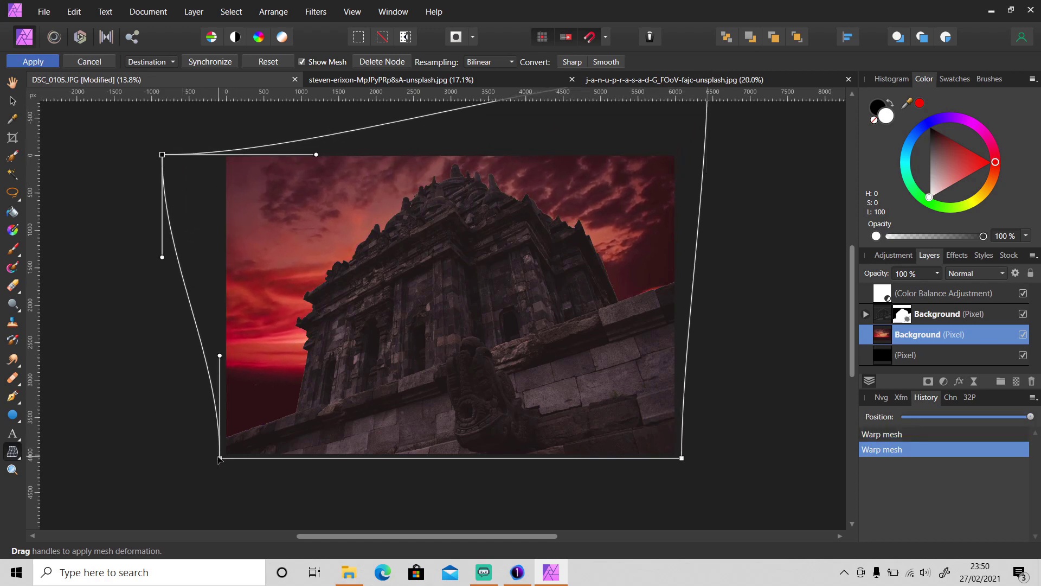
left_click_drag(219, 458, 235, 549)
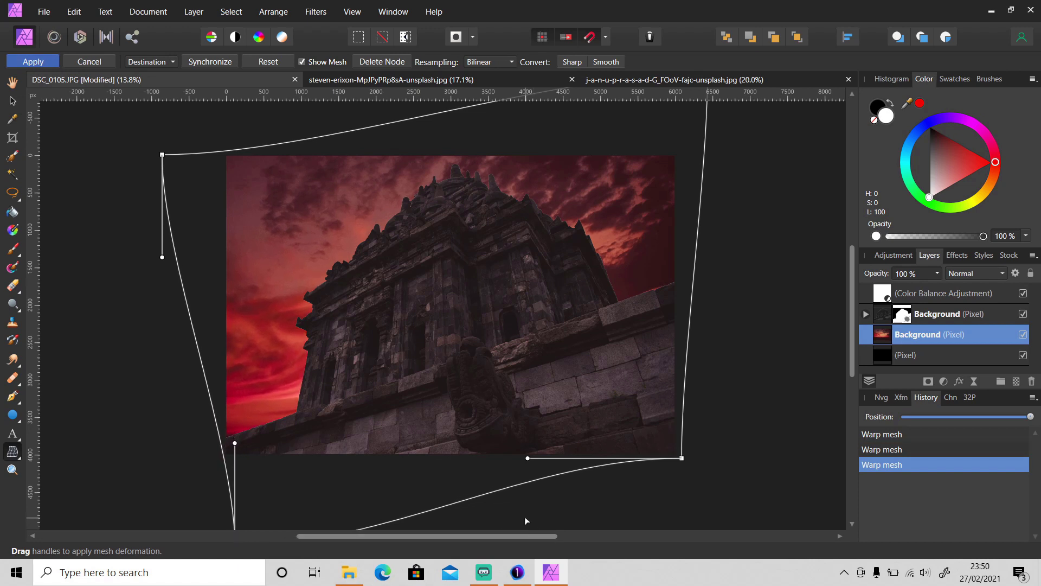
left_click(33, 61)
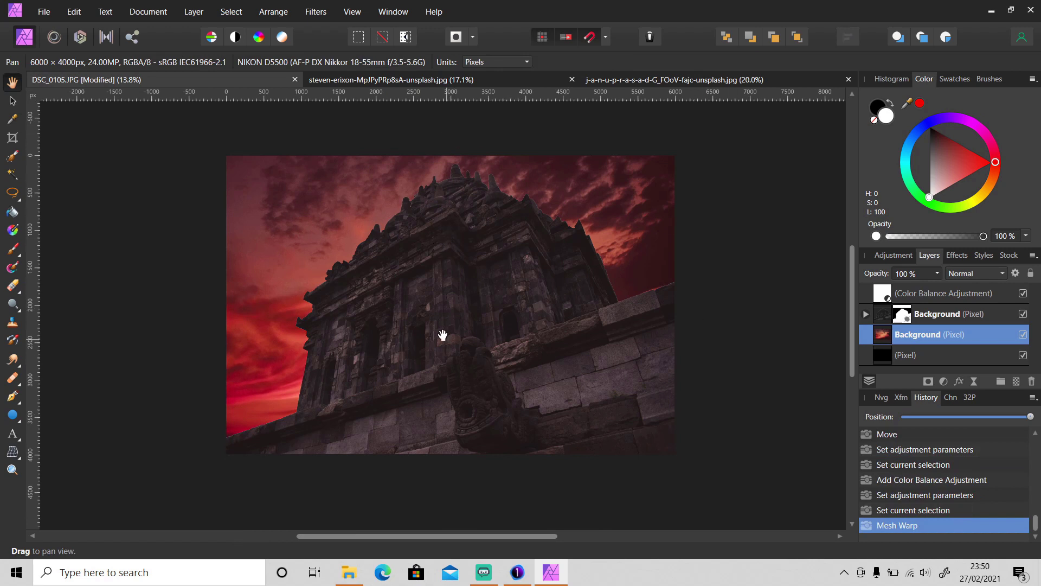
Paste the blue-pink cloud photo into DSC_0105 and scale it up to cover the whole canvas.
left_click(420, 80)
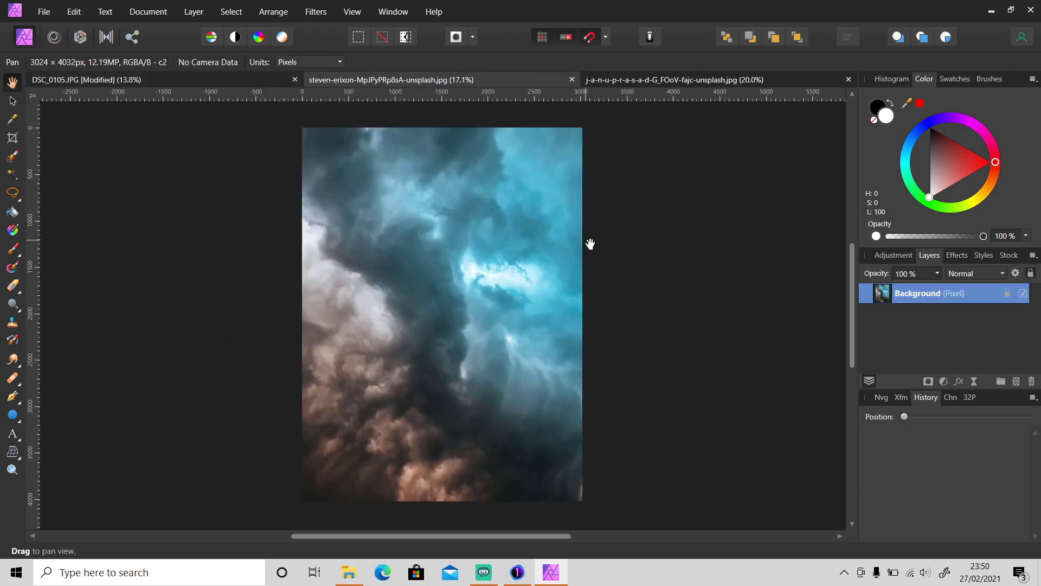
left_click(205, 79)
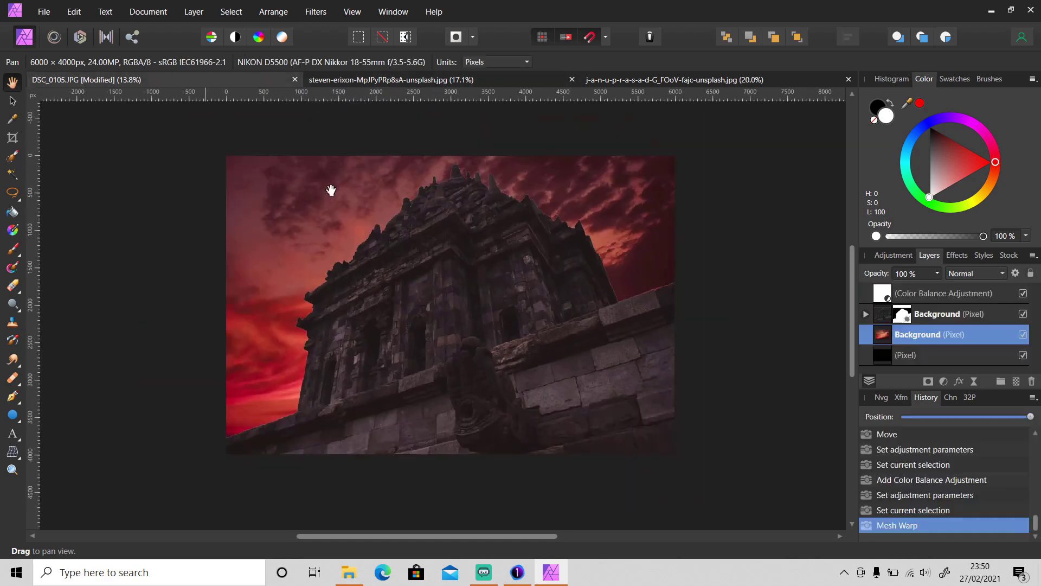
key("ctrl+v")
scroll(467, 298, "down", 1)
scroll(467, 298, "down", 1)
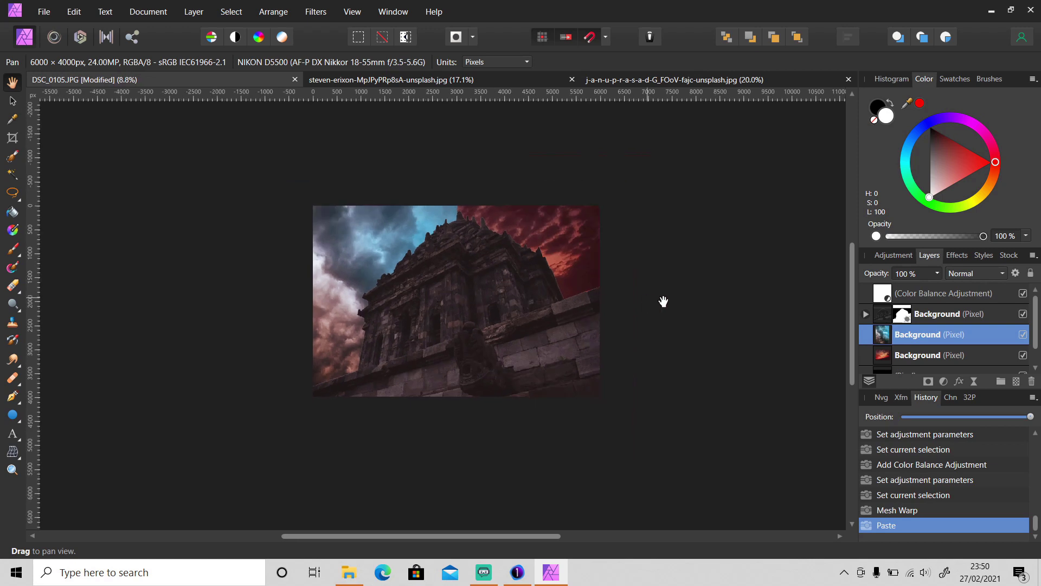
key("v")
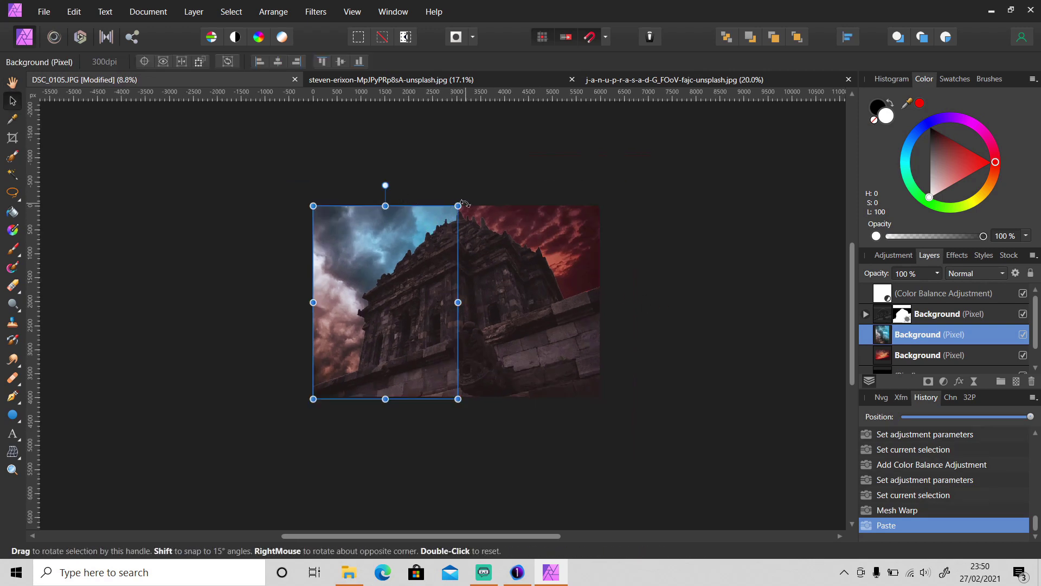
mouse_move(463, 204)
left_mouse_down()
mouse_move(657, 76)
mouse_move(624, 147)
left_mouse_up()
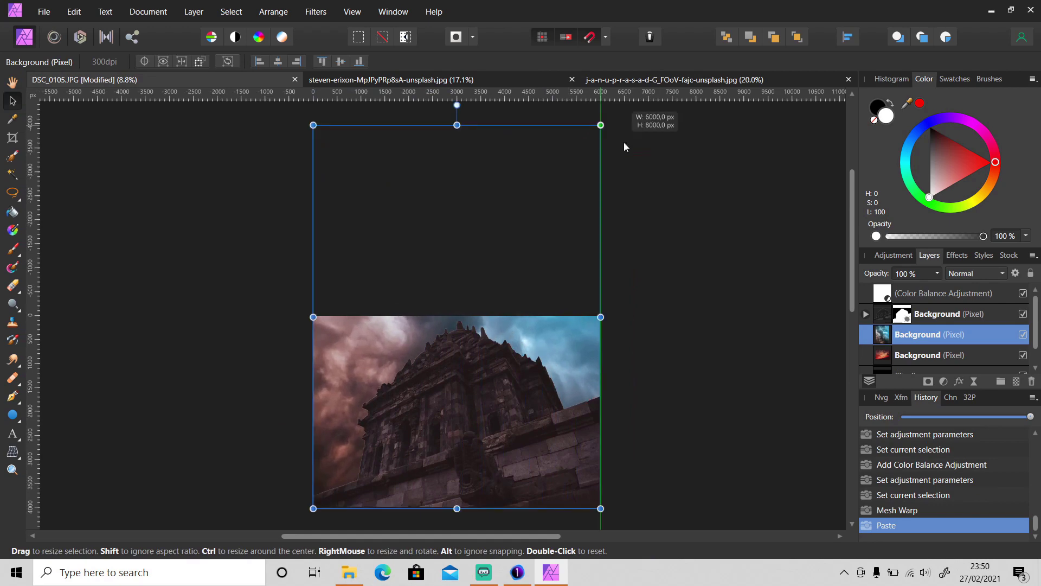
left_click(752, 335)
scroll(639, 374, "down", 1)
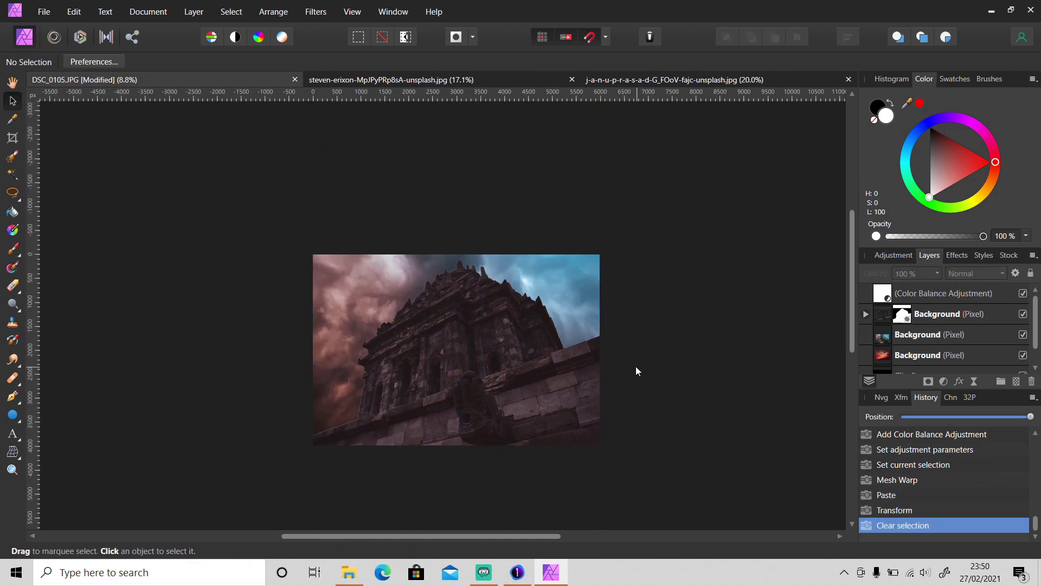
scroll(451, 336, "up", 1)
scroll(451, 336, "up", 2)
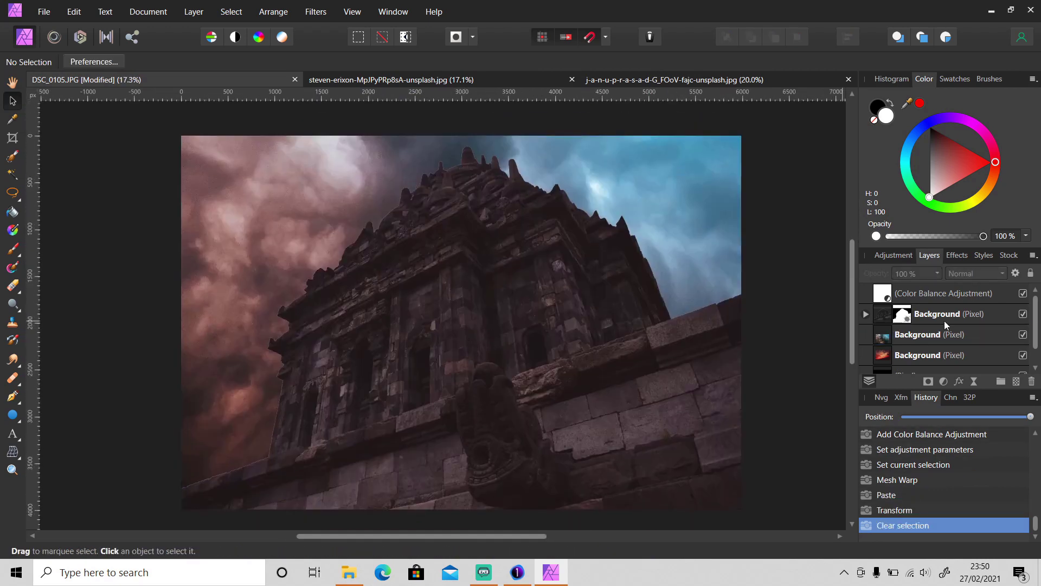
left_click(1022, 334)
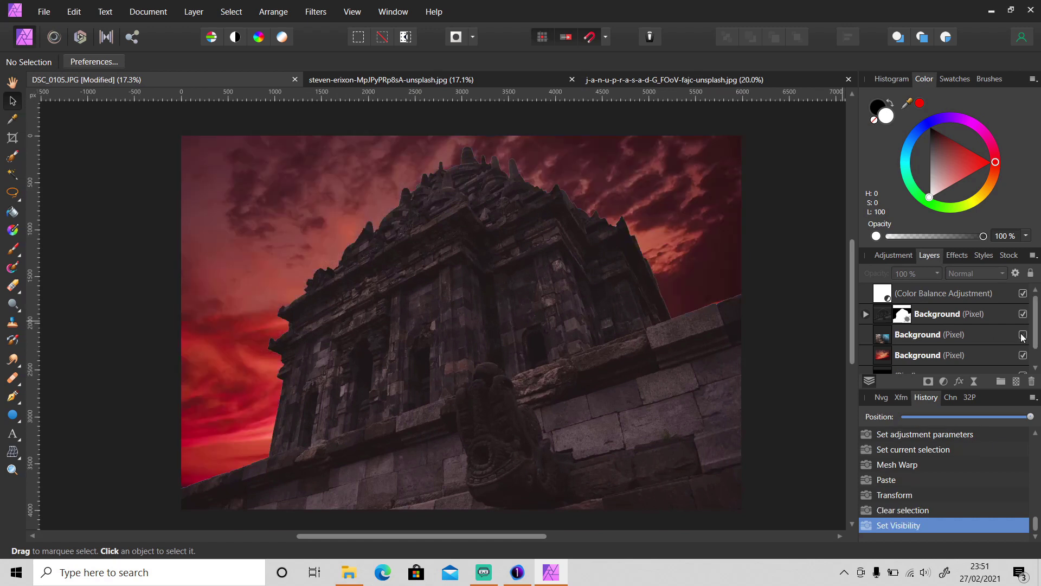
left_click(1023, 335)
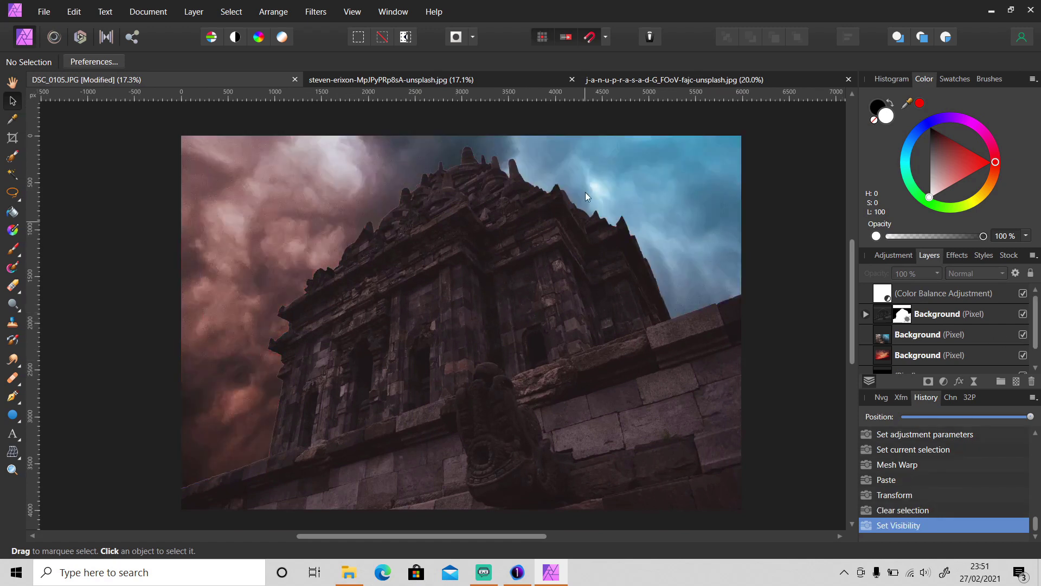
left_click(1023, 334)
left_click(518, 572)
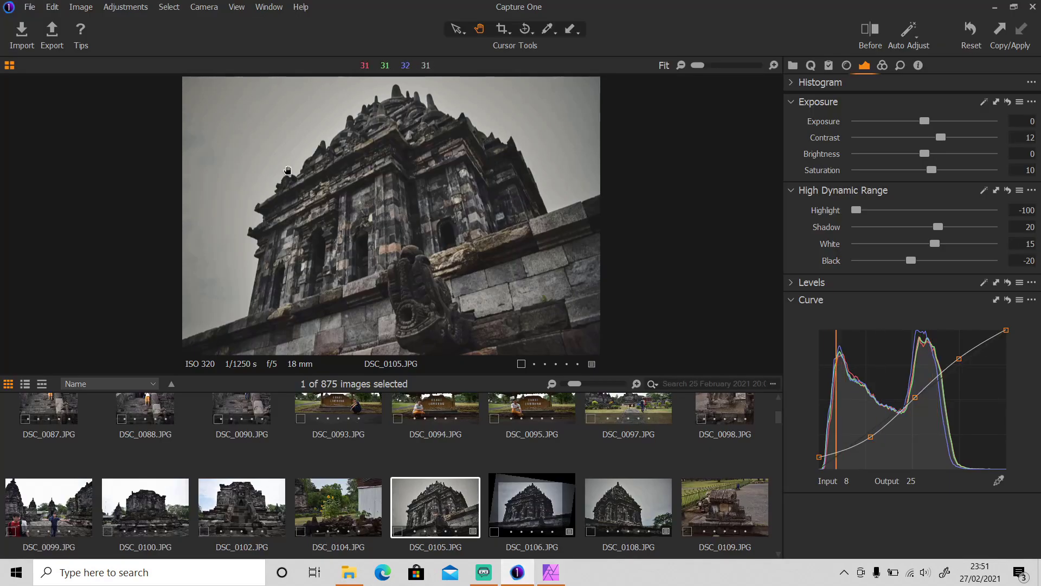
left_click(550, 572)
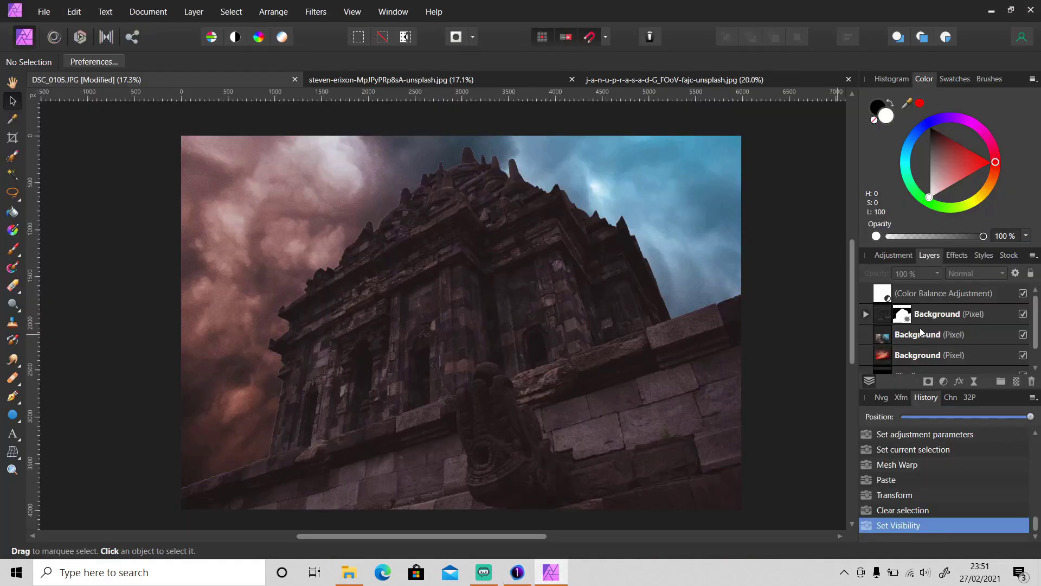
left_click(1022, 335)
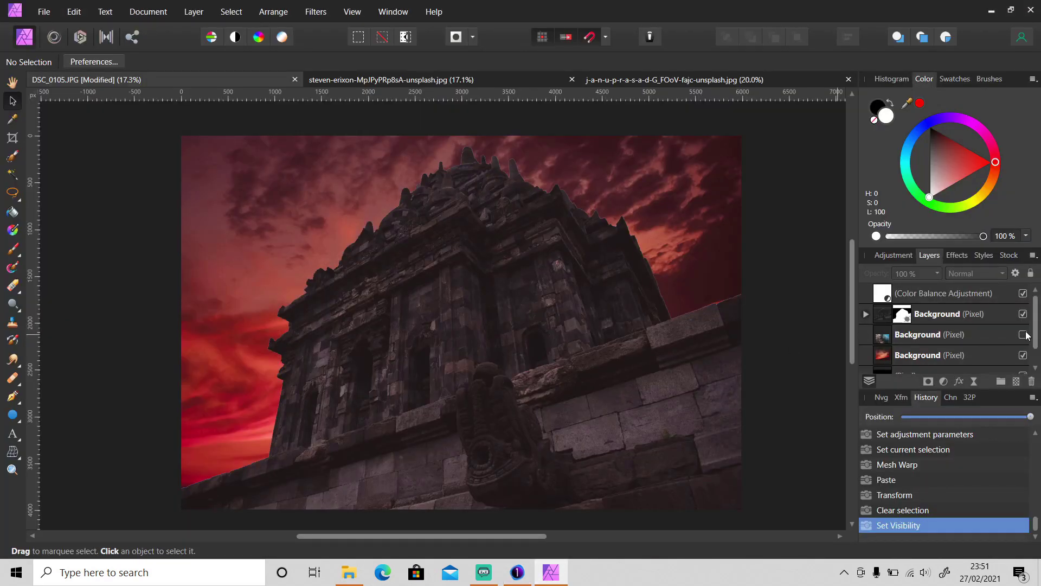
left_click(1023, 334)
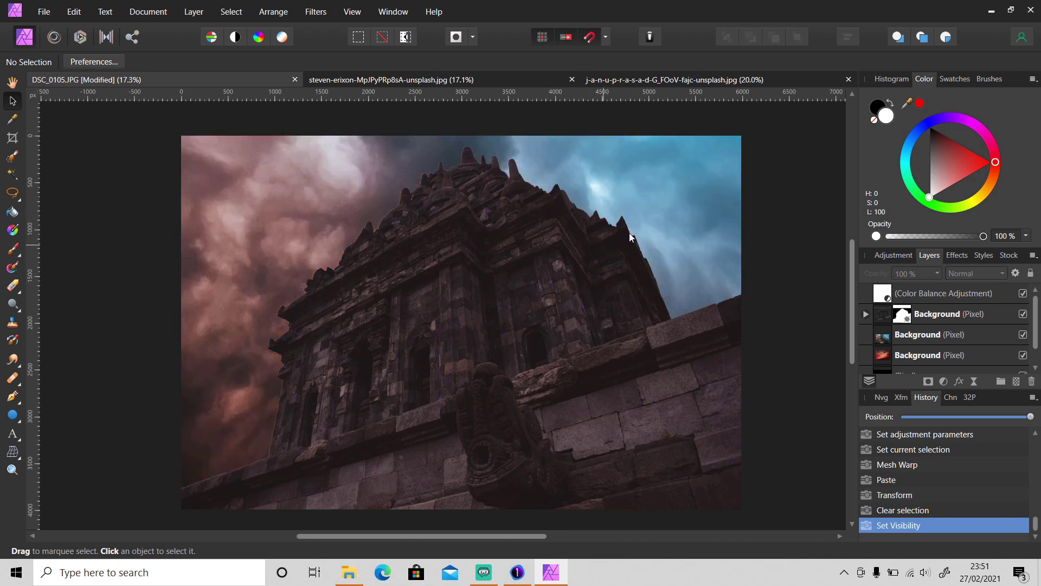